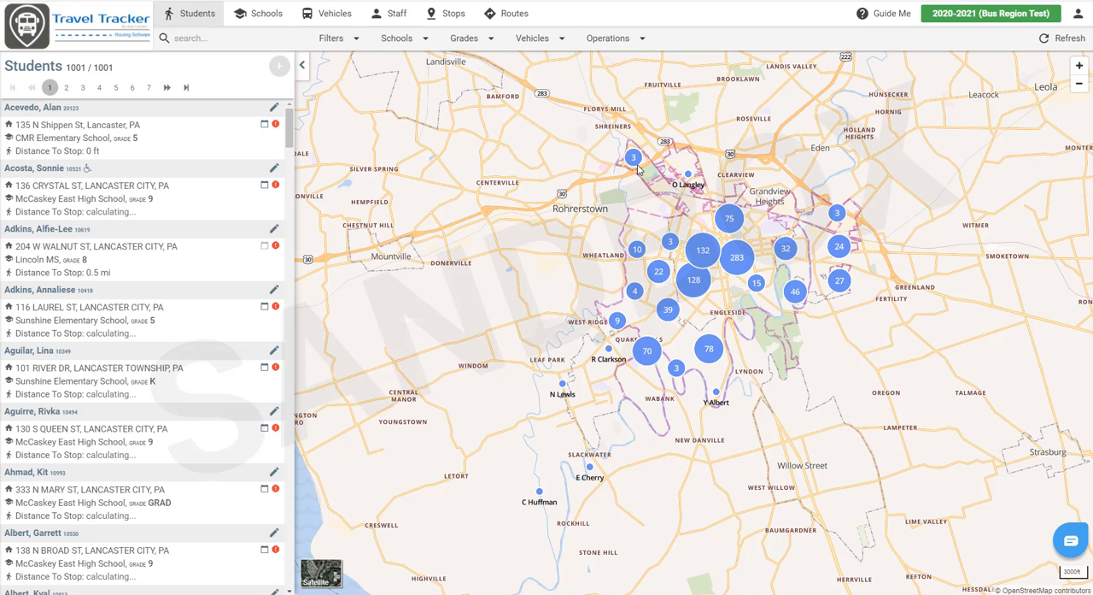
Step: Filter the student list to Blue Moon Elementary School and limit it to All Riders
click(409, 43)
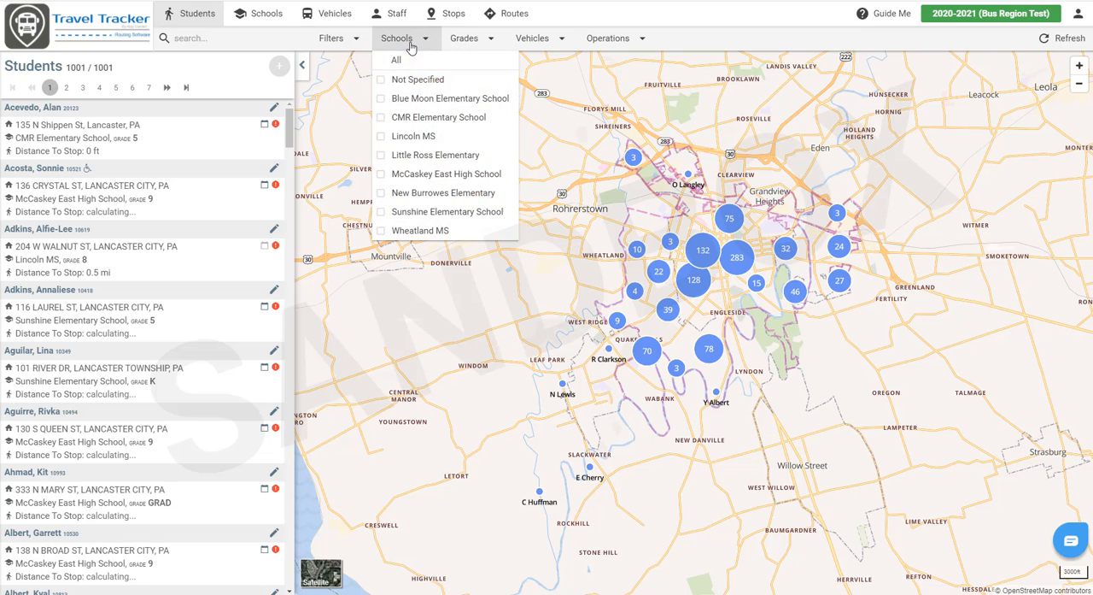
click(416, 98)
click(346, 42)
mouse_move(349, 117)
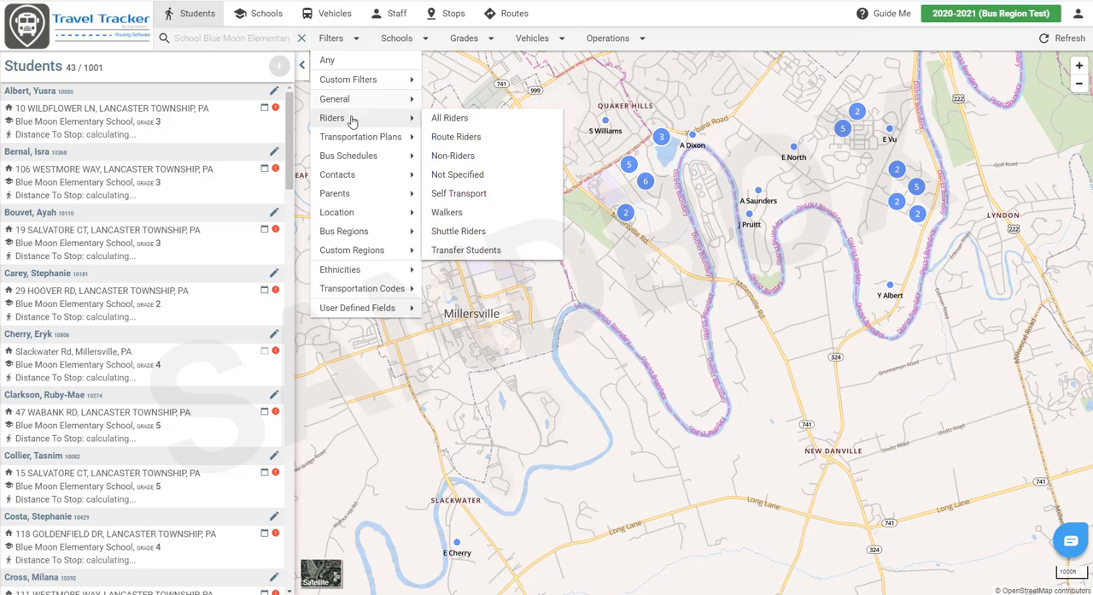
click(435, 117)
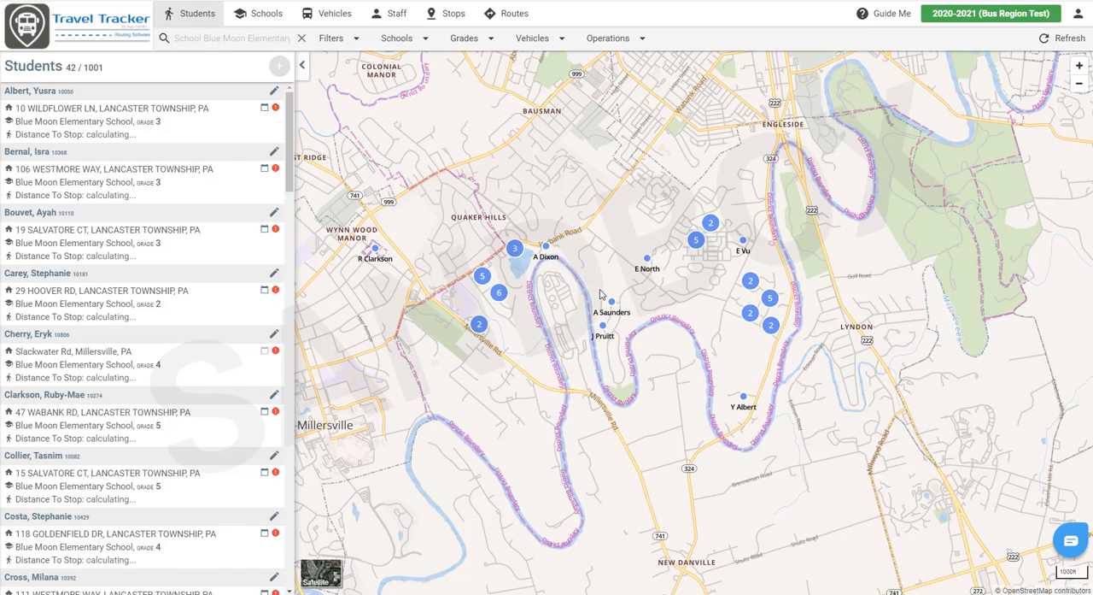
Step: Open the bus region definitions and start a new region named BM East
click(350, 40)
mouse_move(356, 218)
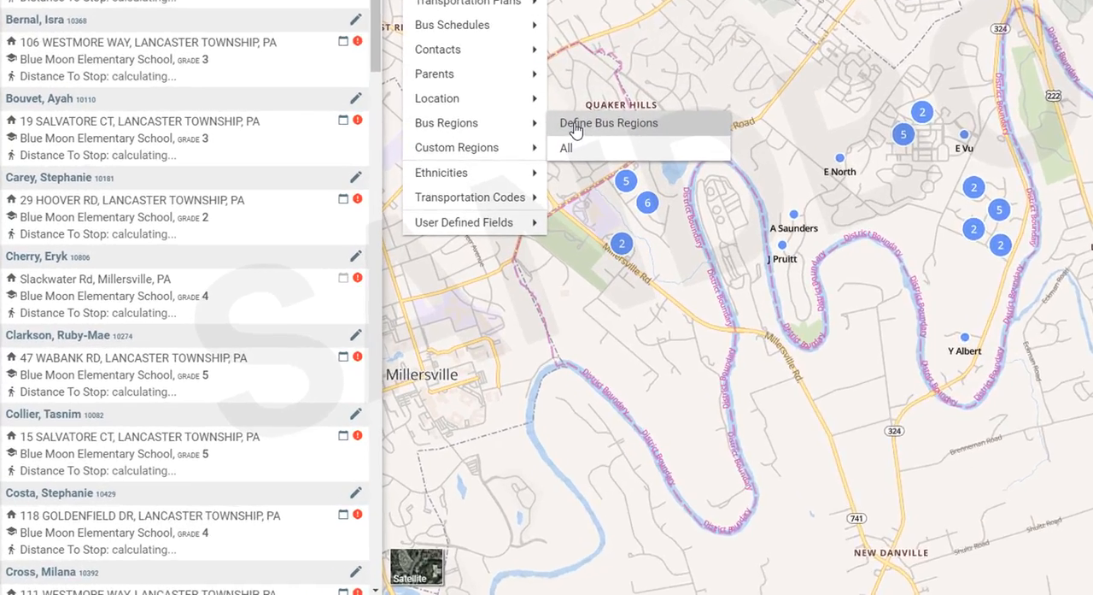
click(449, 233)
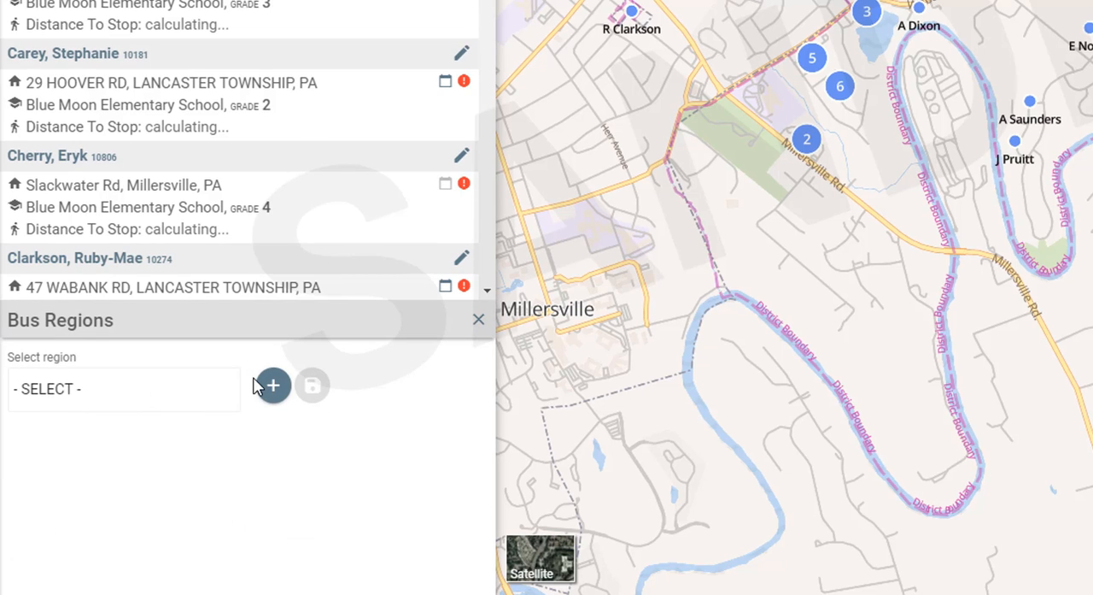
click(272, 389)
click(81, 473)
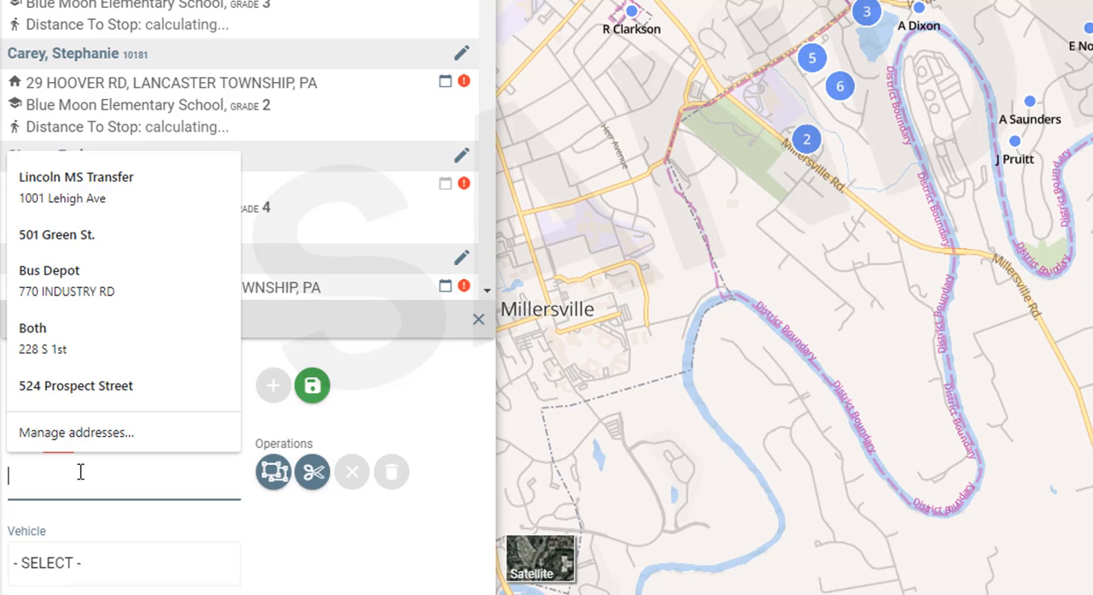
text(BM East)
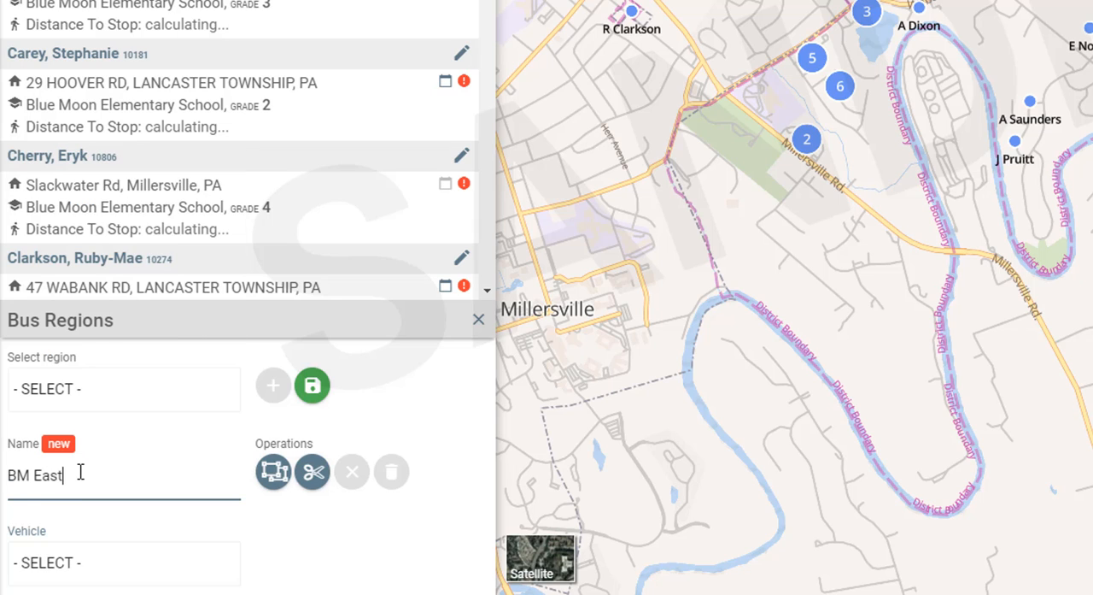
Step: Draw a four-sided boundary for BM East around the eastern student clusters, from west of E Vu to past Route 222, and save the region
click(272, 472)
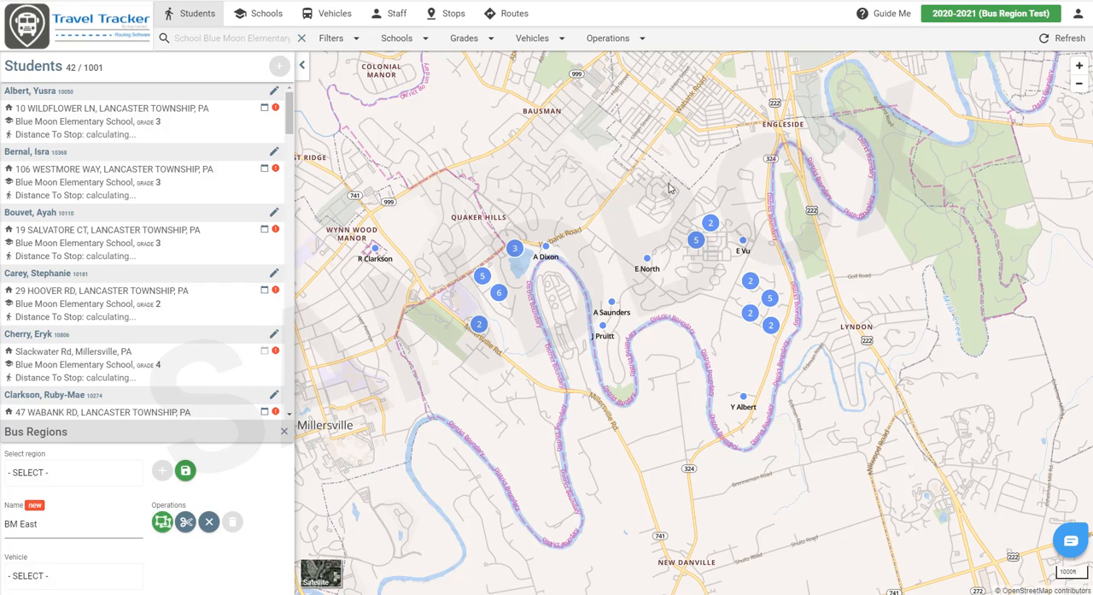
click(669, 184)
click(671, 453)
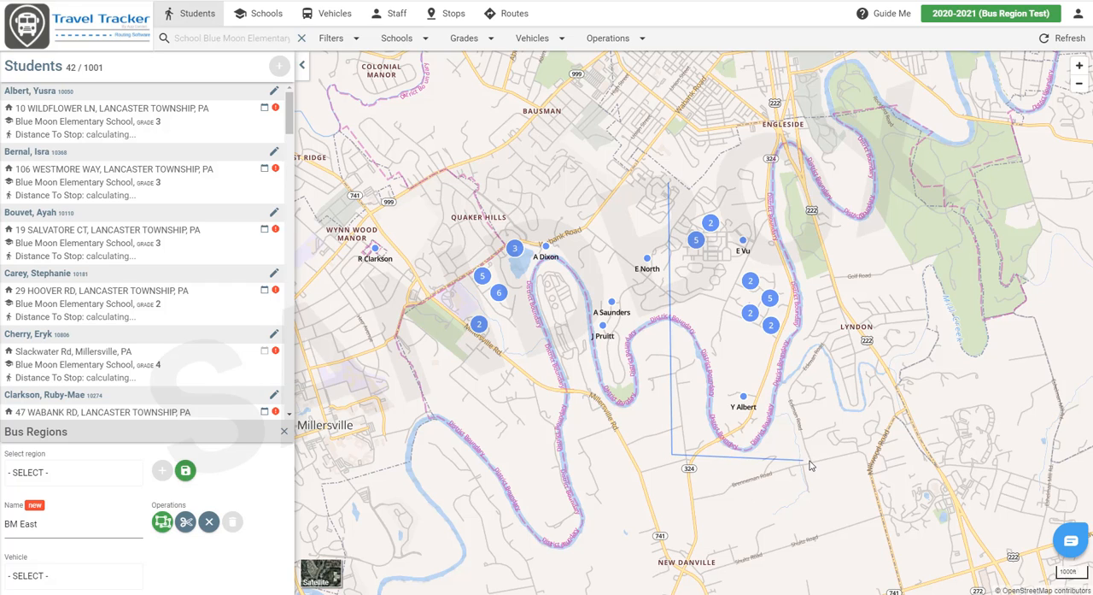
click(844, 452)
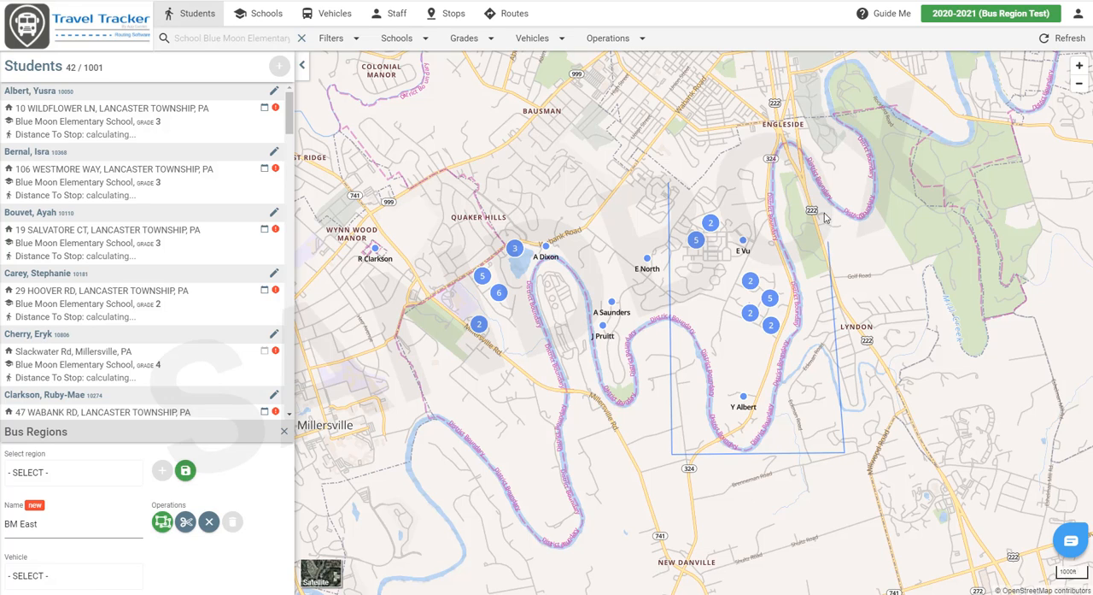
click(818, 171)
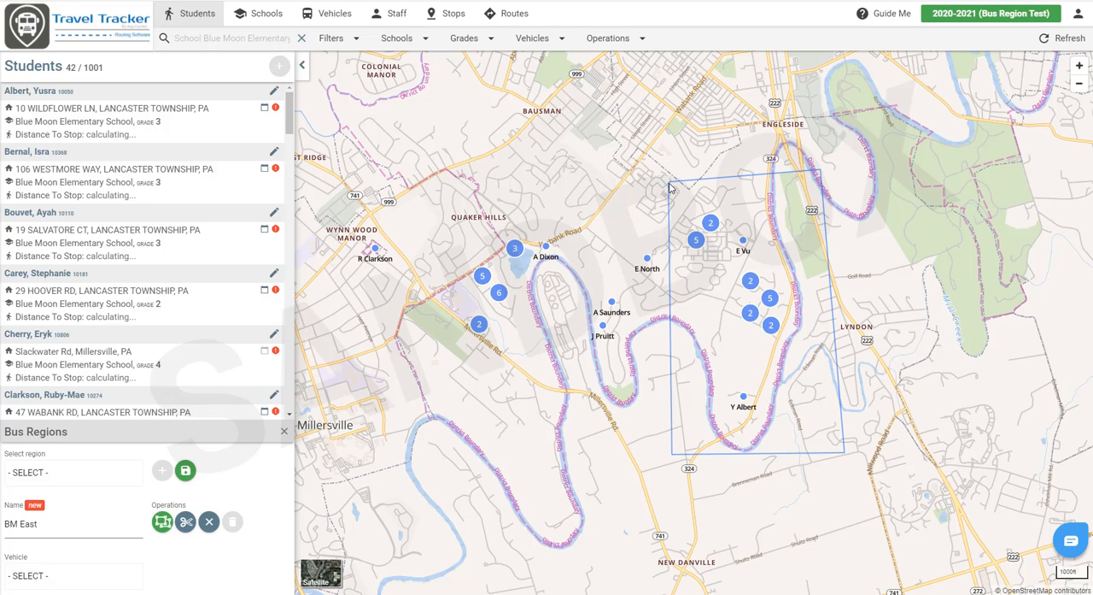
click(671, 188)
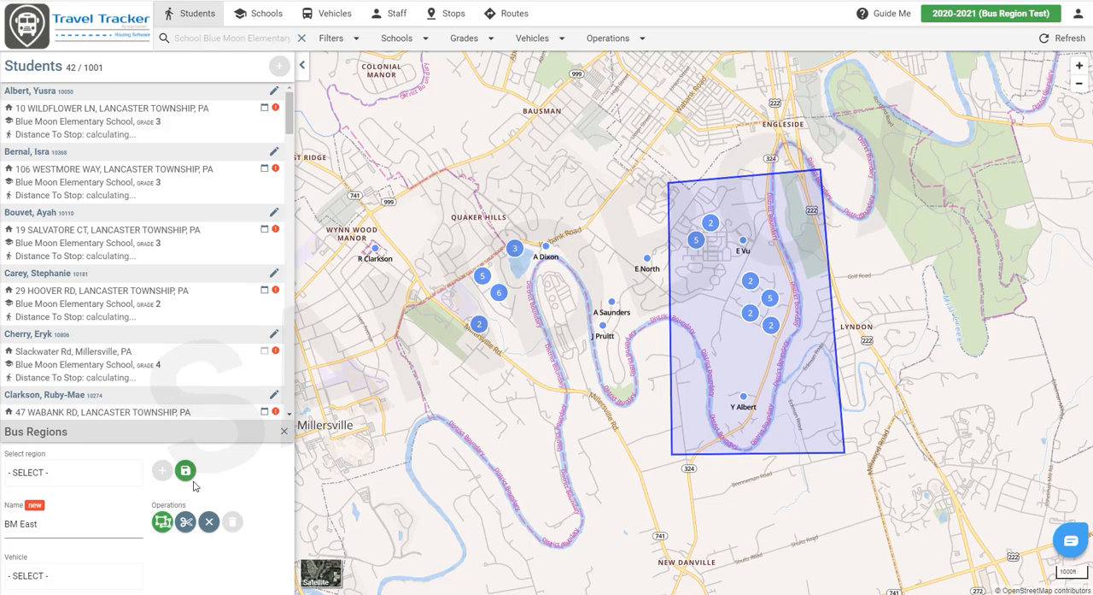
click(187, 475)
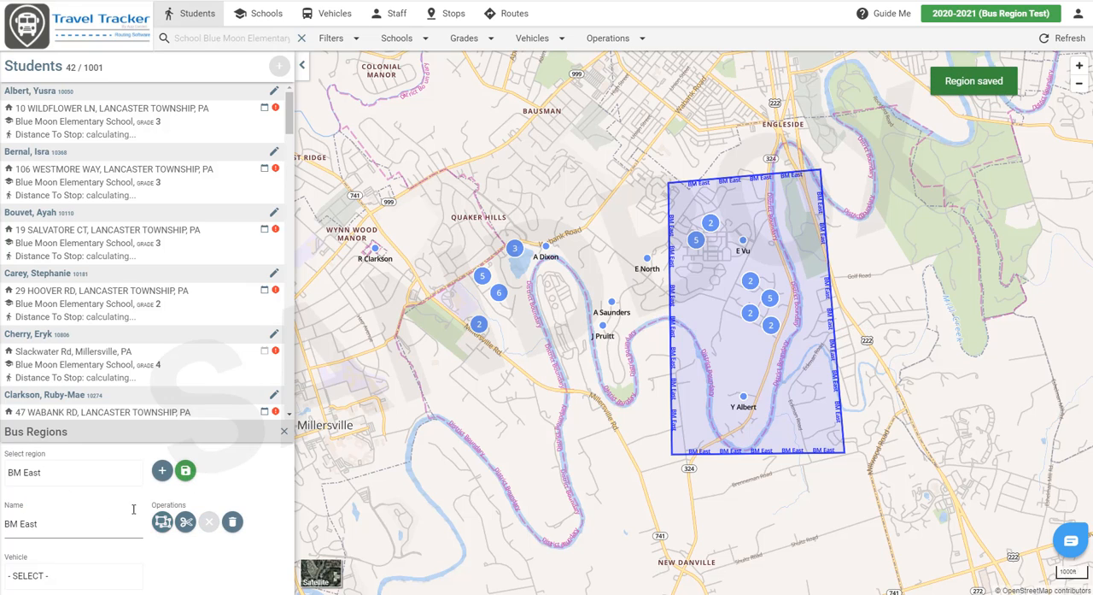
Step: Start another new bus region and name it BM West
click(162, 471)
click(18, 525)
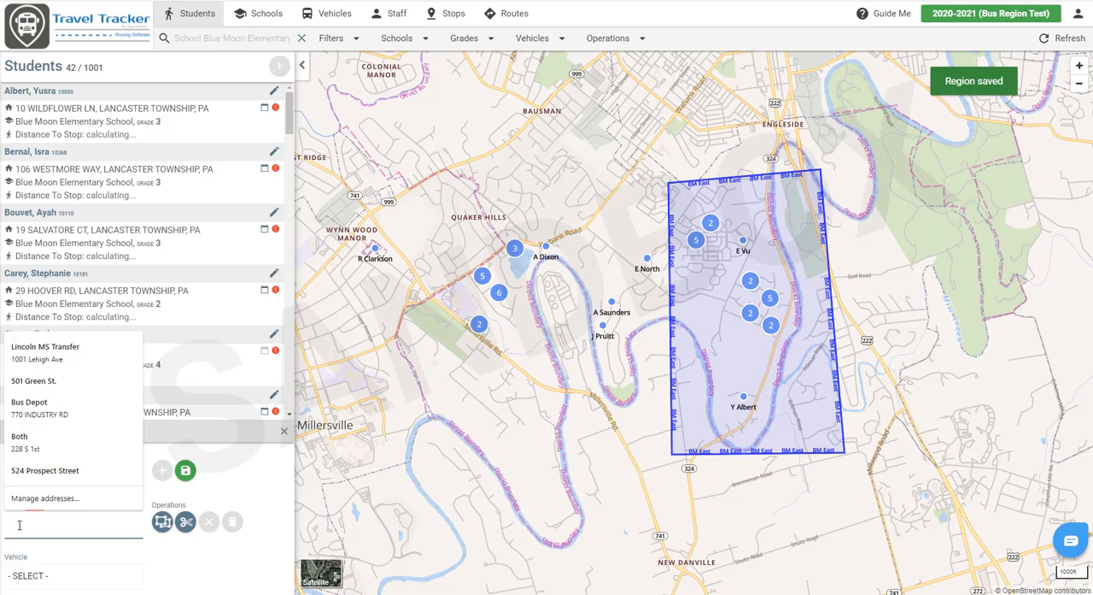
text(BMTM)
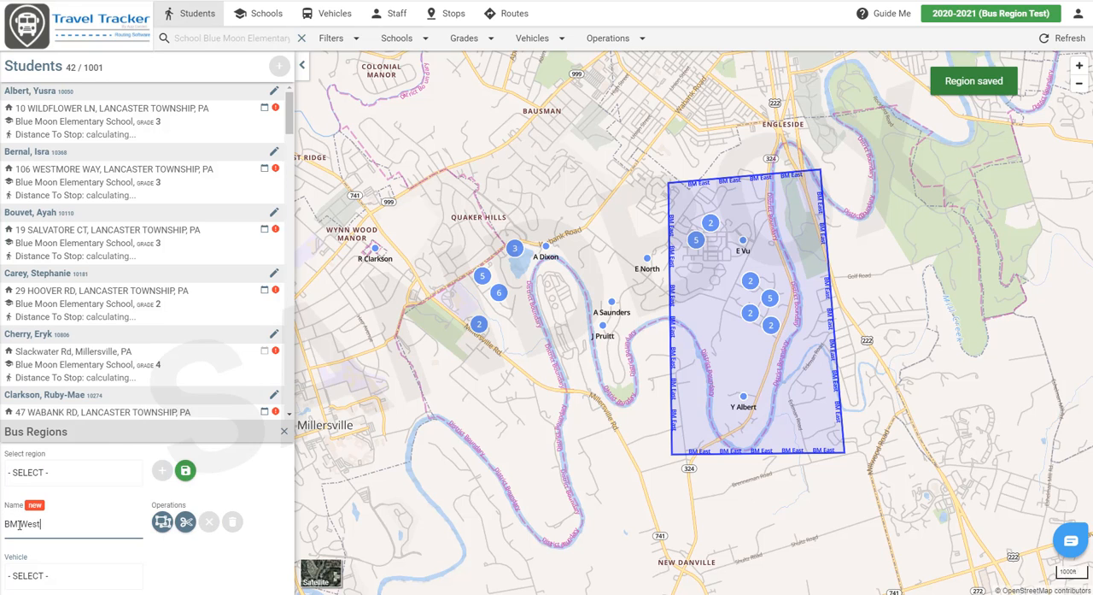
Step: Draw a four-sided boundary for BM West around the student clusters west of BM East, save the region, and close the region editor
click(163, 522)
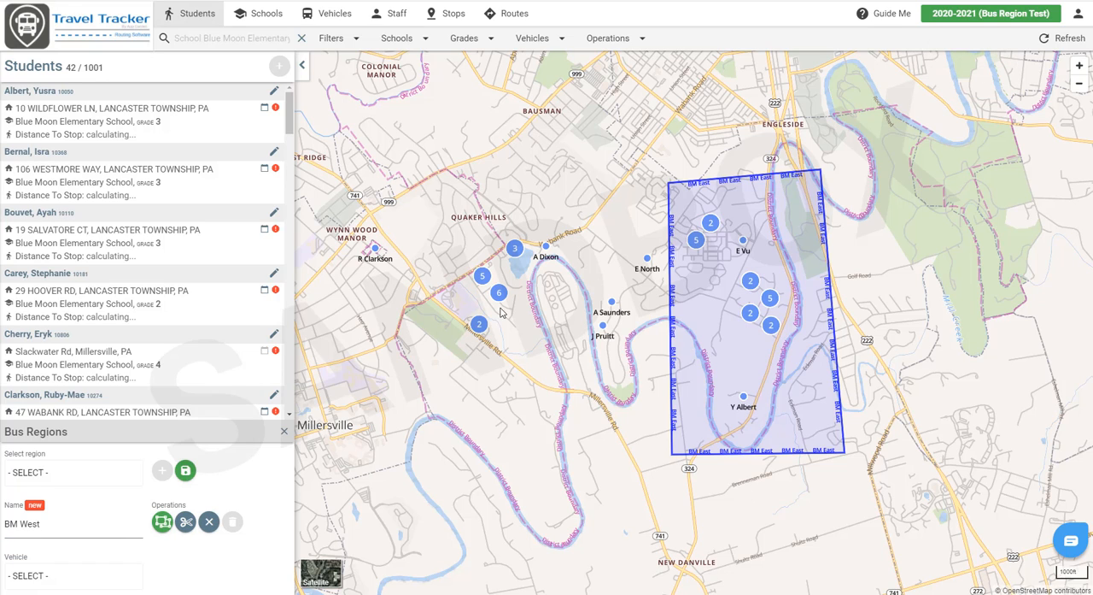
drag(659, 185, 402, 445)
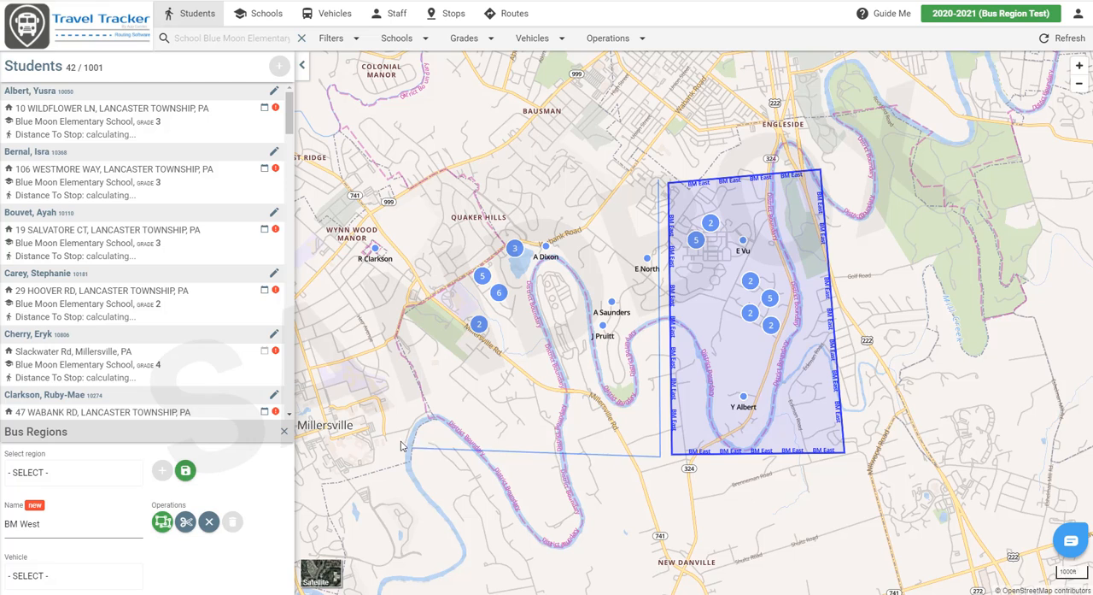
click(338, 446)
click(367, 198)
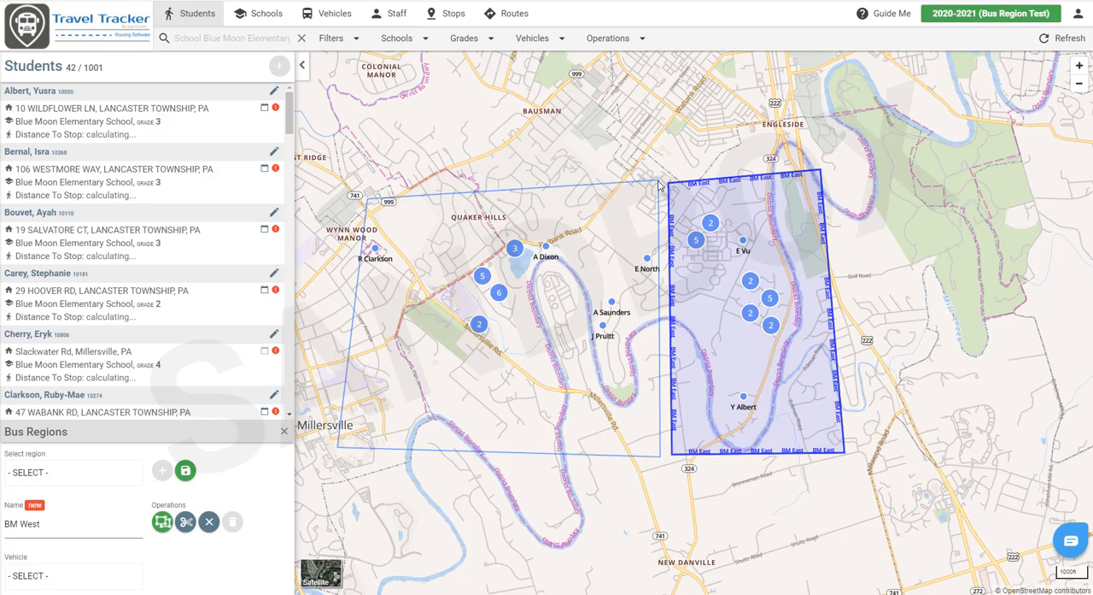
click(658, 180)
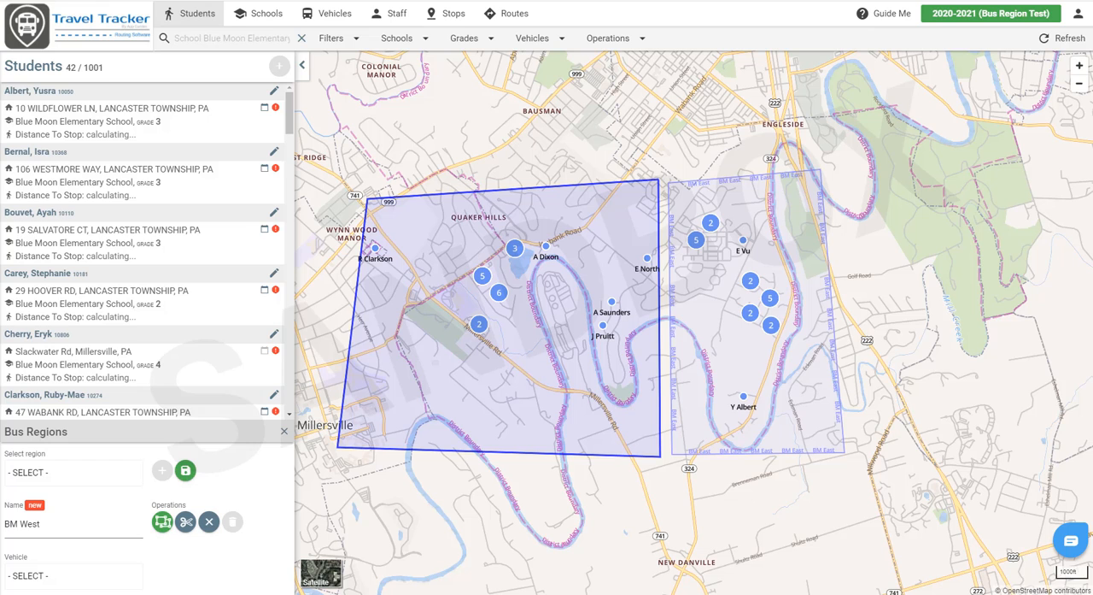
click(187, 473)
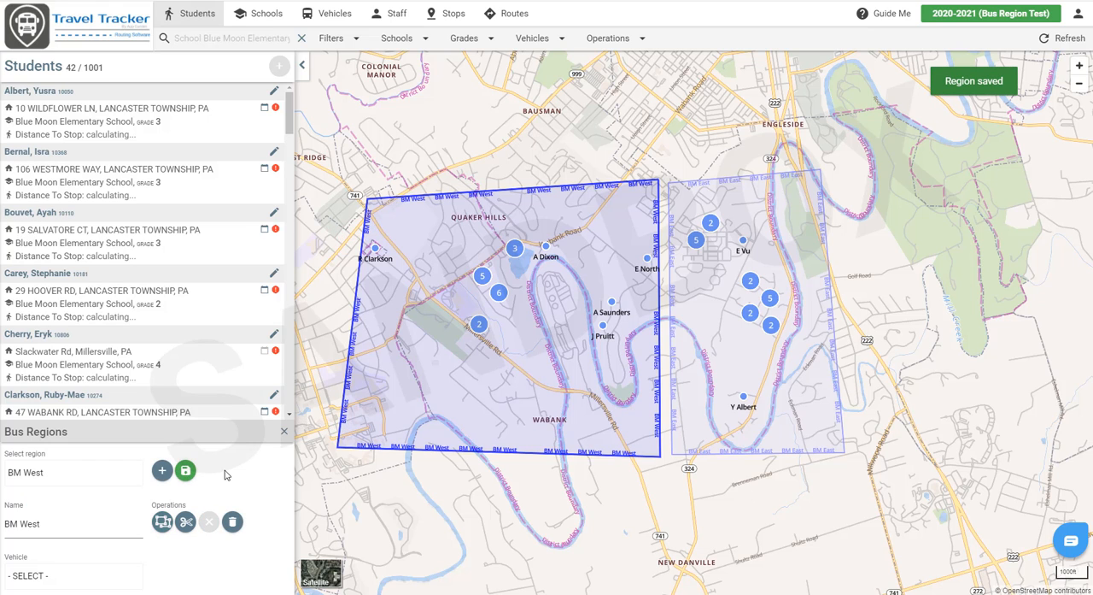
click(284, 432)
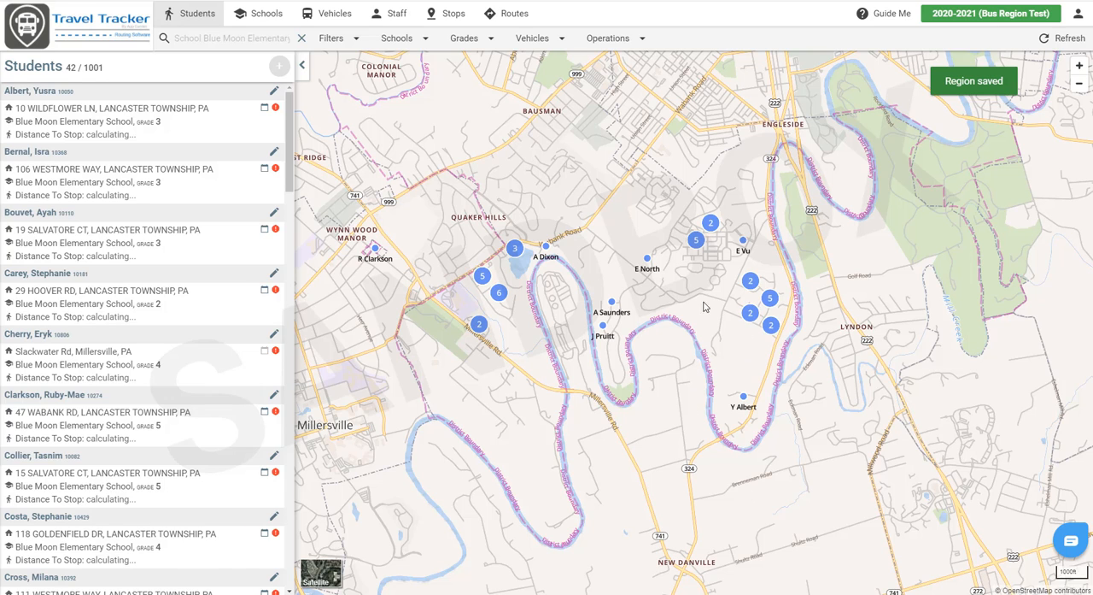
Step: Filter the students by the BM East bus region and by BM West to review who falls in each
click(340, 43)
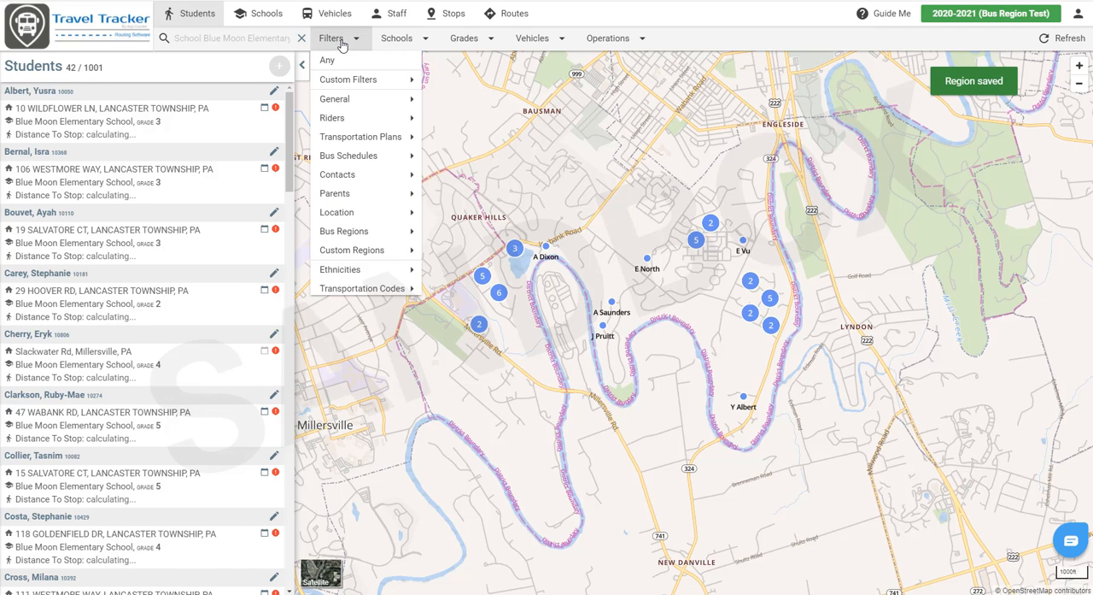
mouse_move(353, 237)
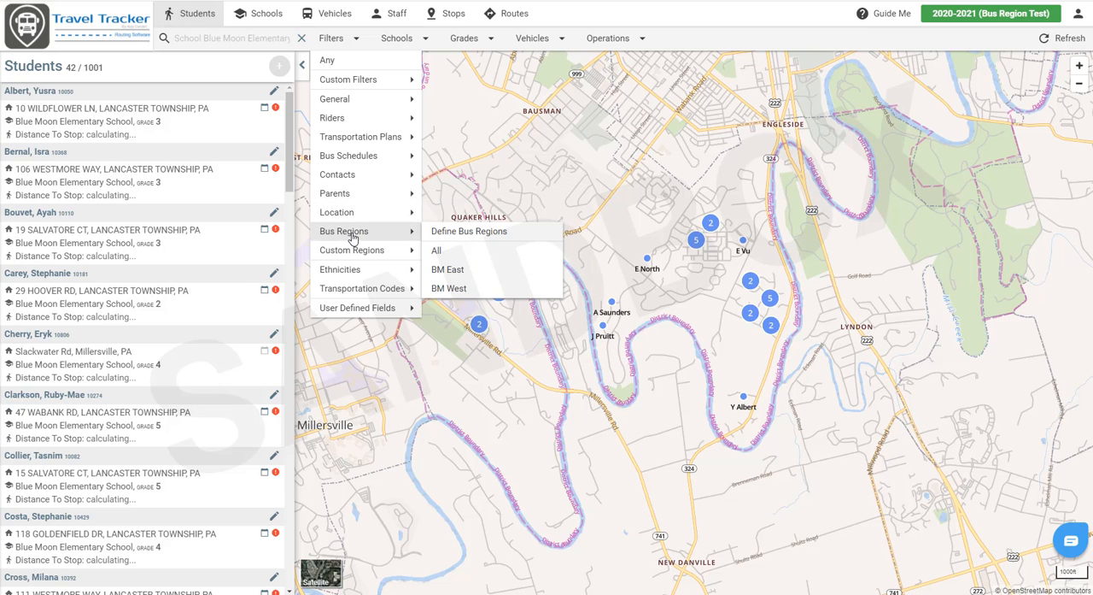
click(469, 272)
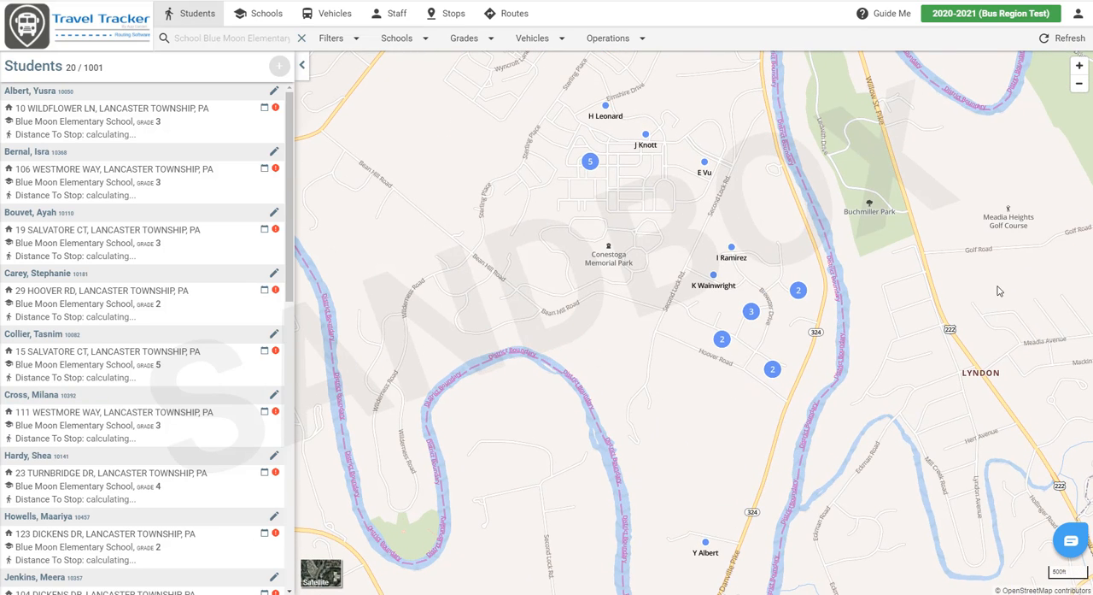
click(332, 47)
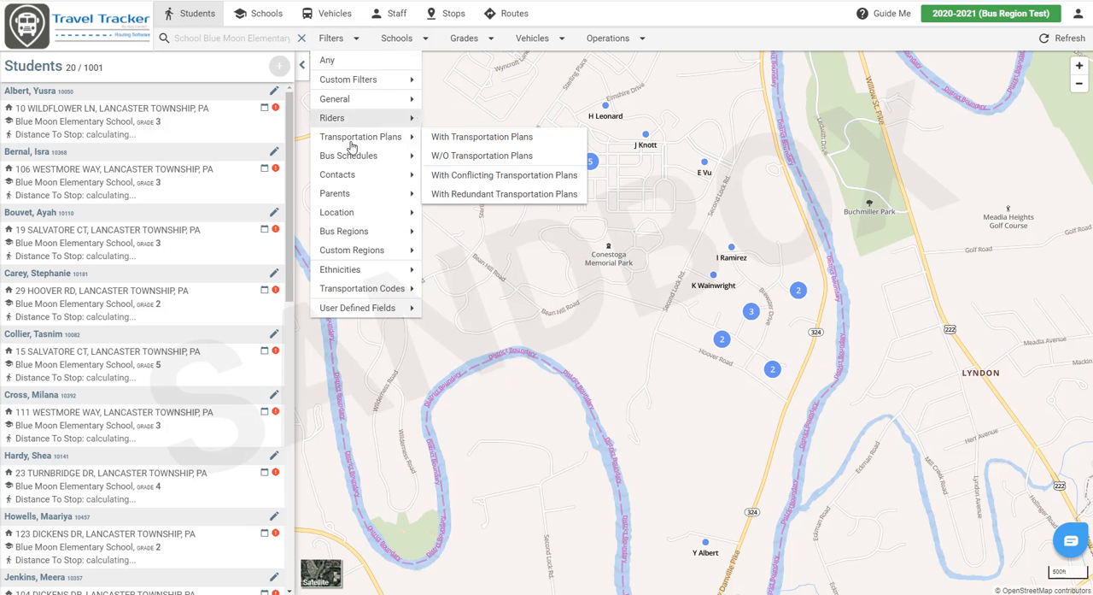
mouse_move(364, 238)
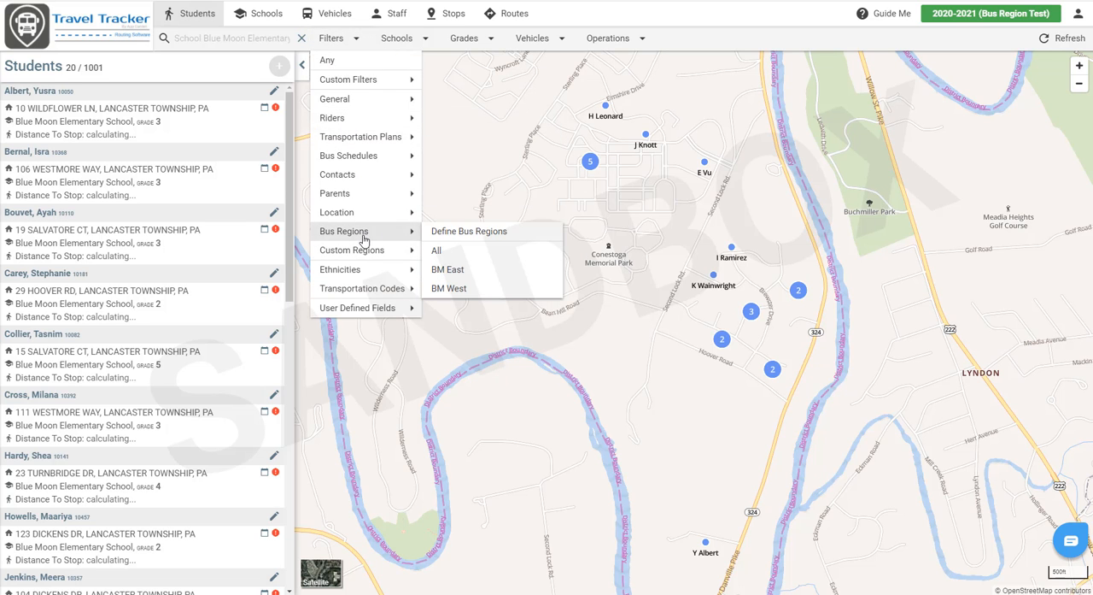
click(450, 288)
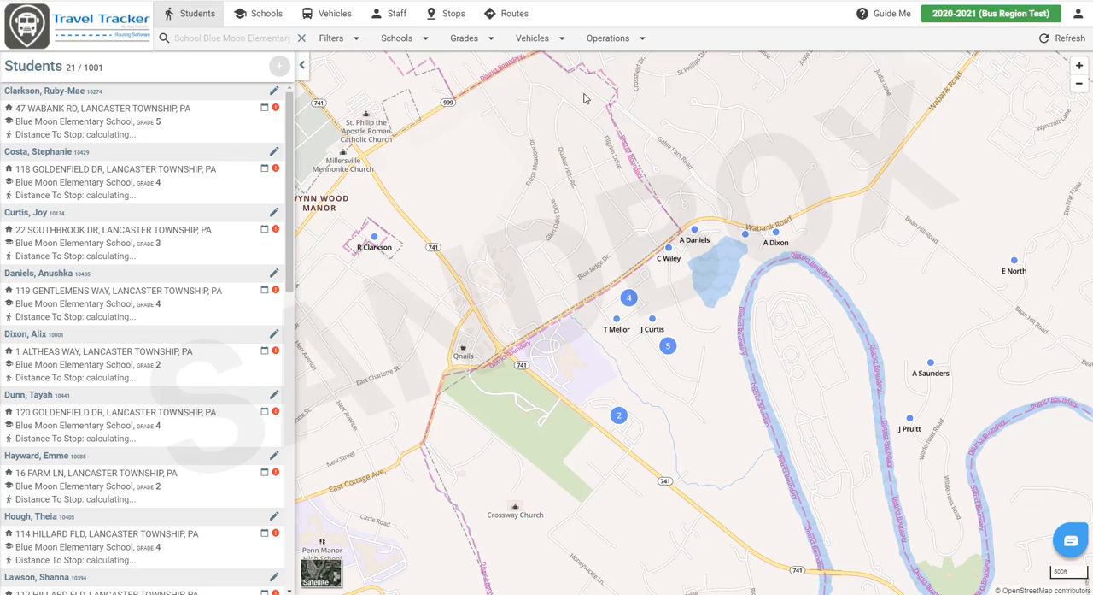
Step: Create a new route using vehicle Bus 01 and bus region BM East, keeping the default weekday schedule
click(511, 14)
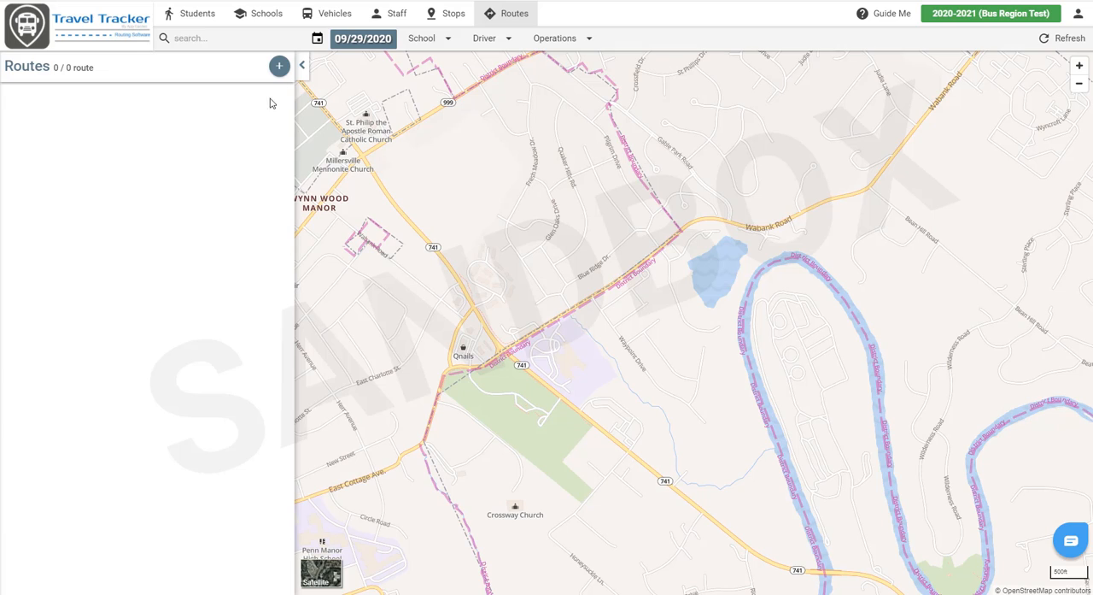
click(279, 66)
click(363, 128)
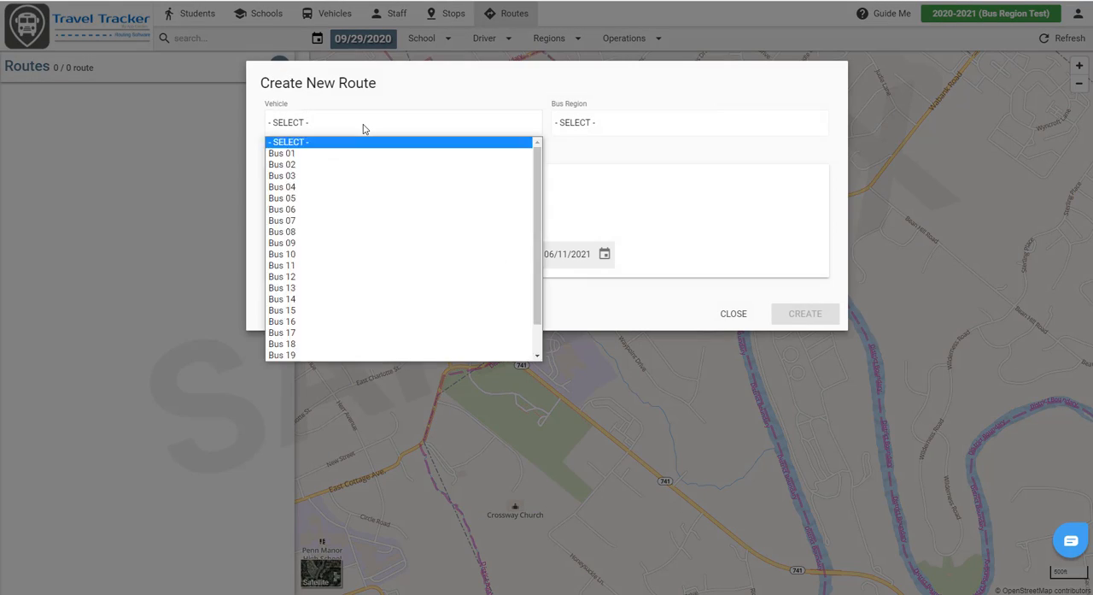
click(342, 153)
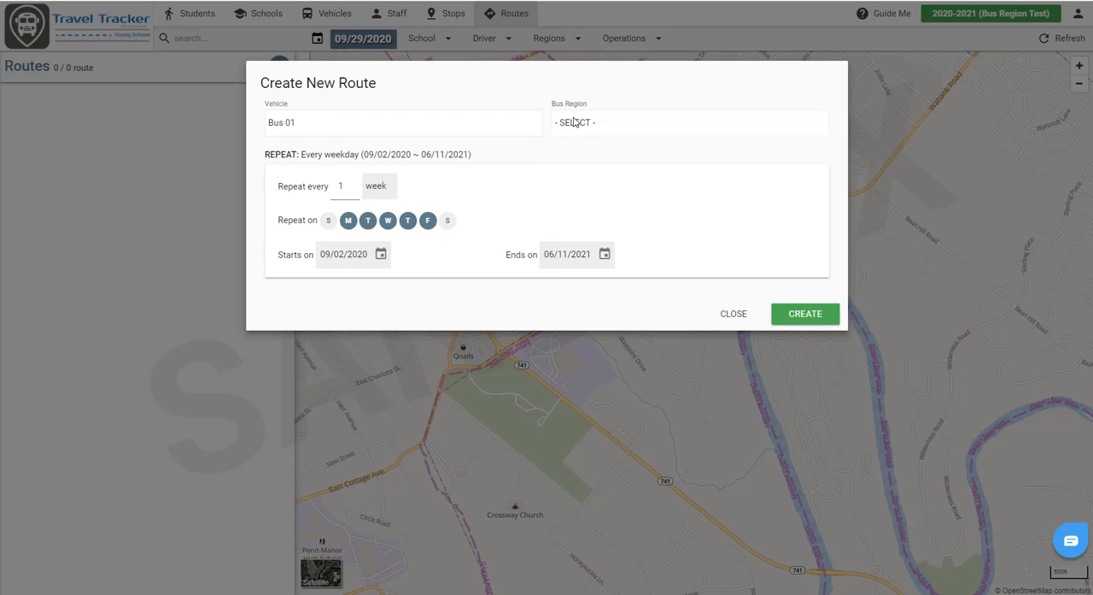
click(575, 122)
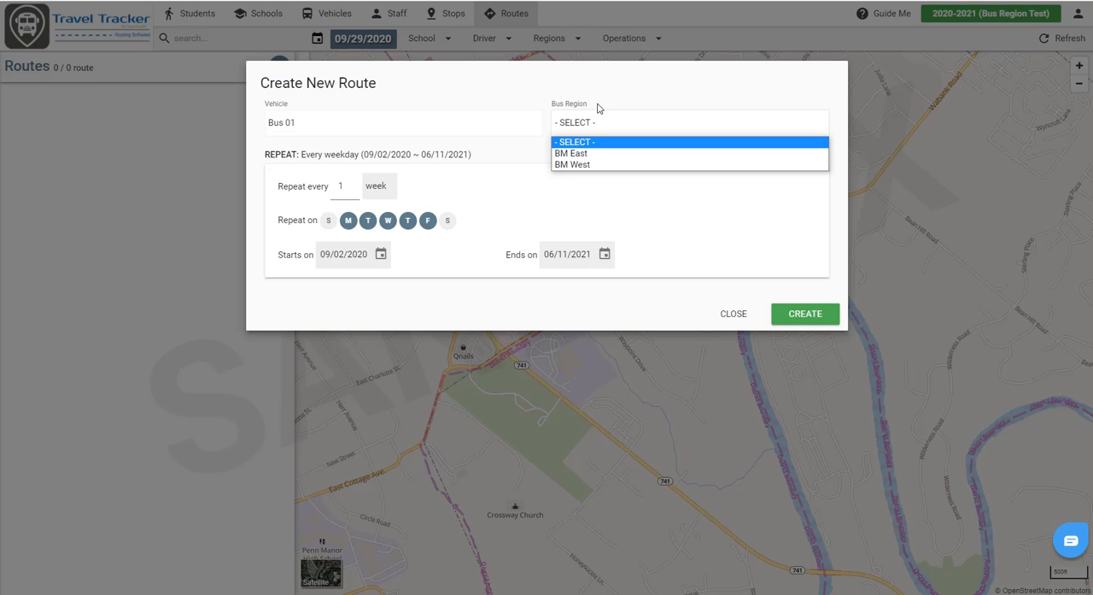
click(638, 156)
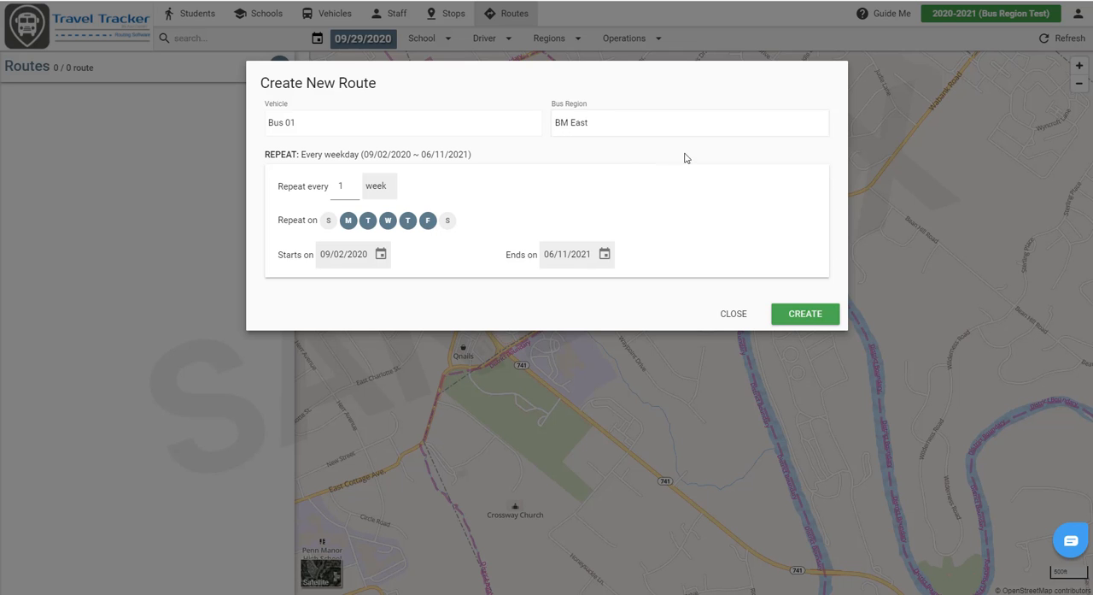
click(805, 319)
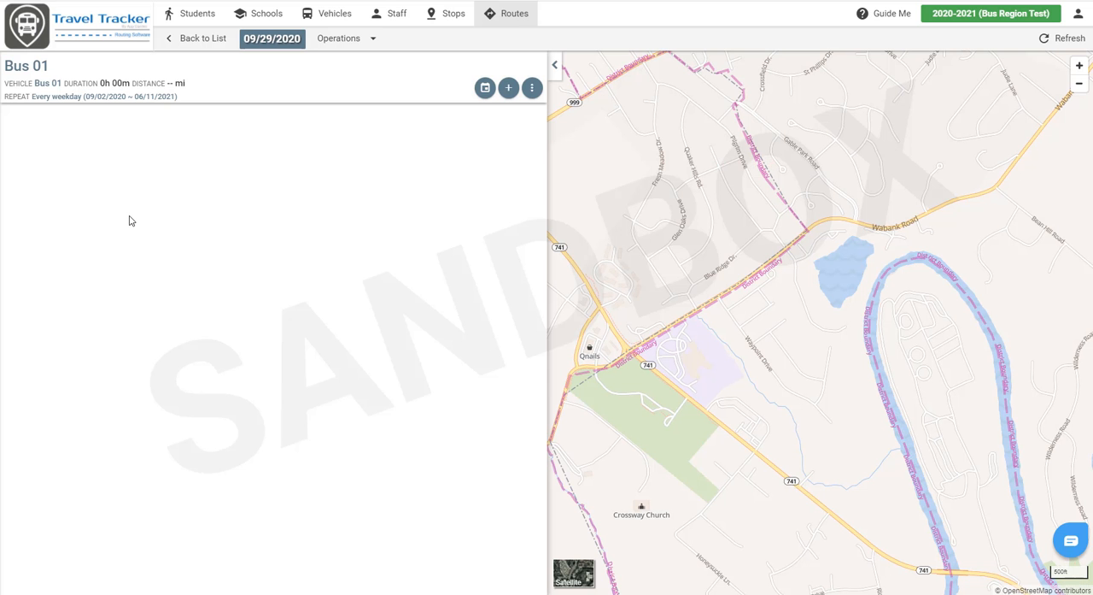
Step: Create a trip named BM East AM on the Bus 01 route for Blue Moon Elementary School students
click(509, 89)
click(386, 127)
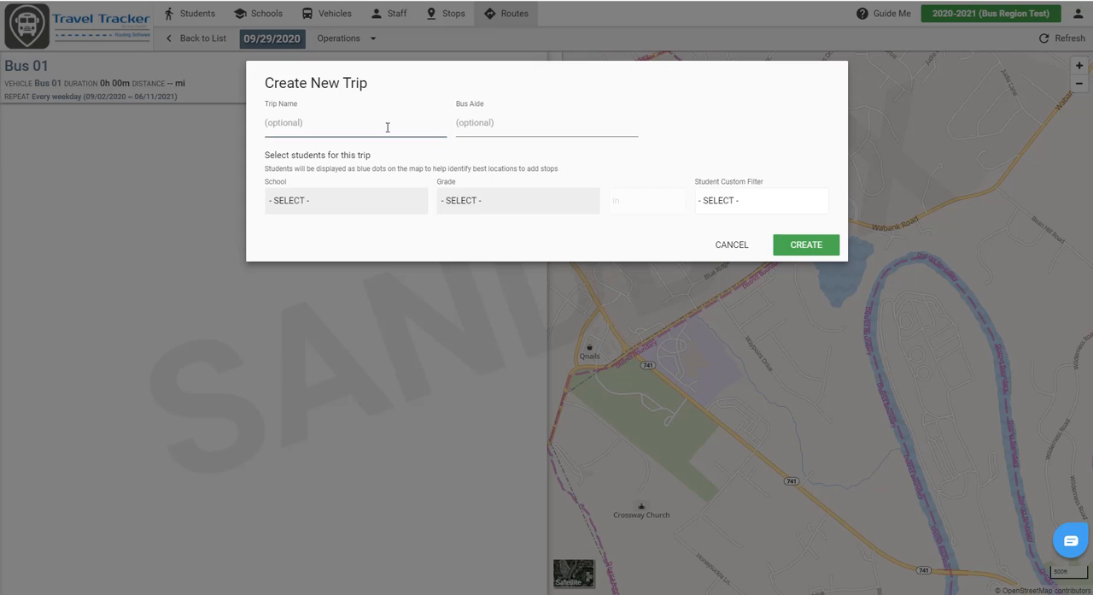
text(BM East AM)
click(340, 203)
click(352, 224)
click(498, 233)
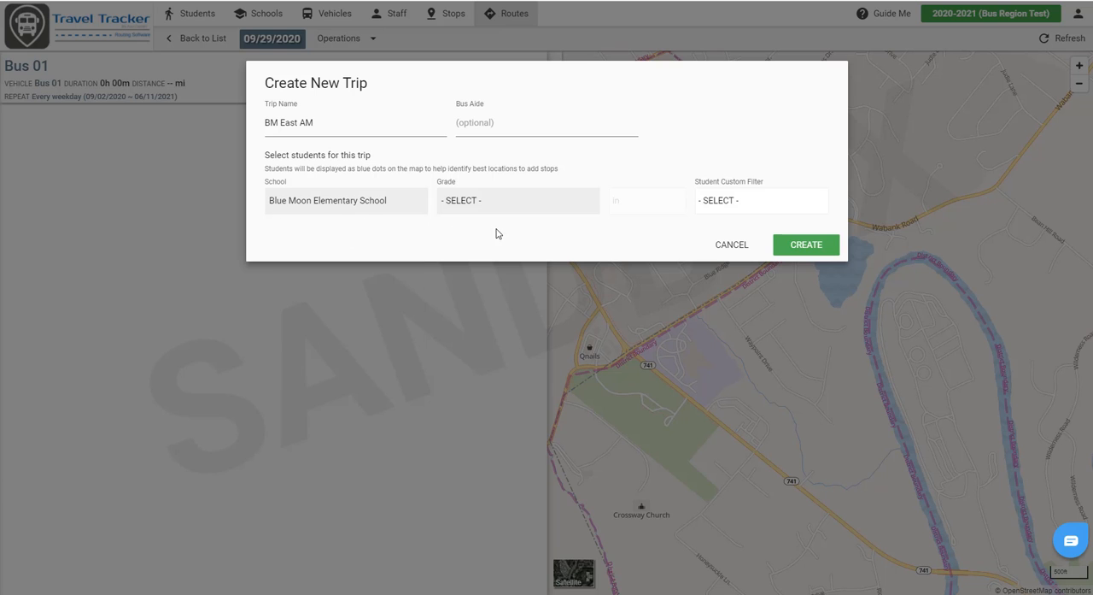
click(794, 250)
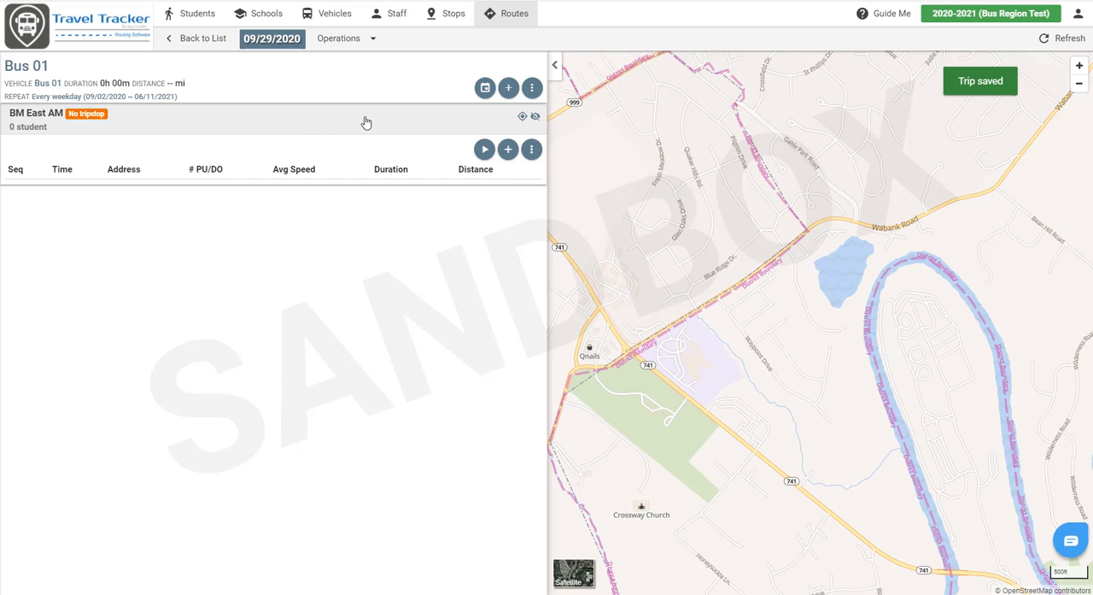
Step: Automatically generate tripstops for the unassigned students of BM East AM with a 6:00 AM start, and save them
click(508, 150)
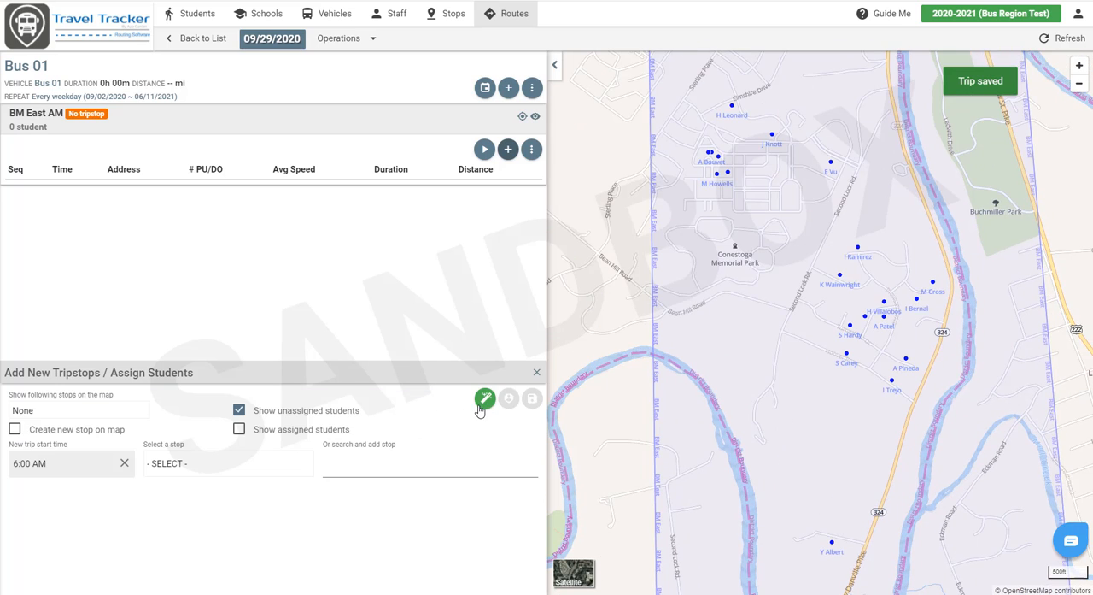
click(482, 401)
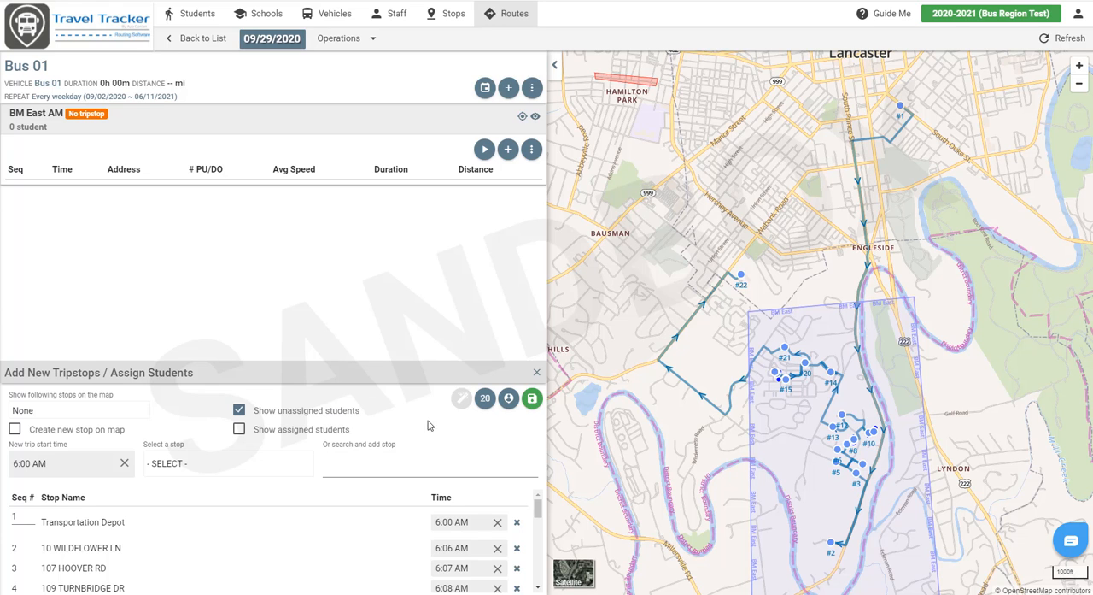
click(532, 399)
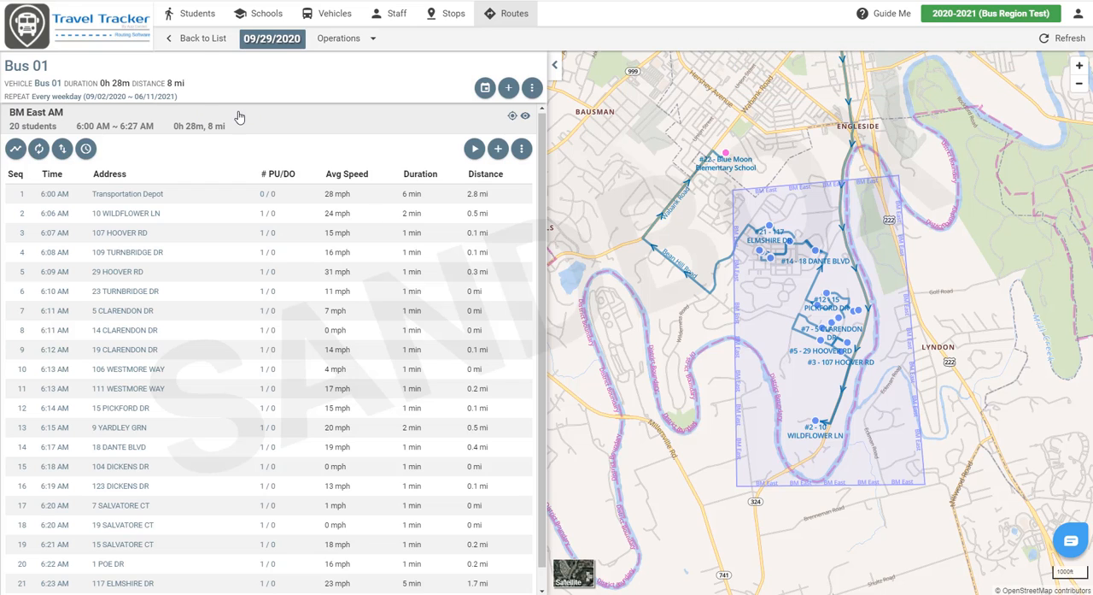
Step: Return to the route list and create a route with vehicle Bus 02 and bus region BM West, keeping the default weekday schedule
click(197, 41)
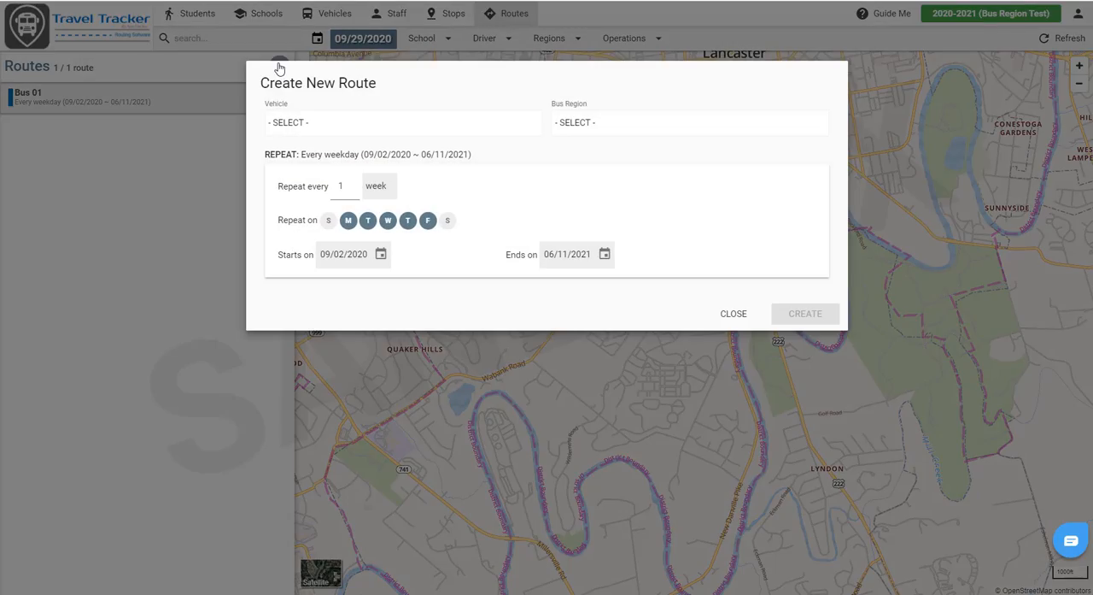
click(436, 122)
click(287, 168)
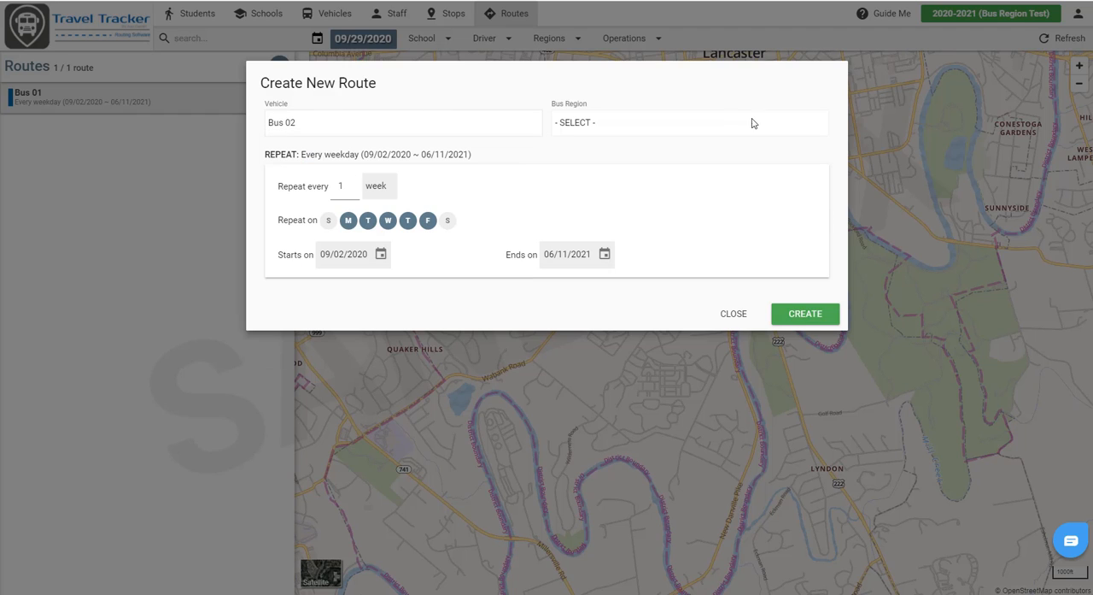
click(700, 133)
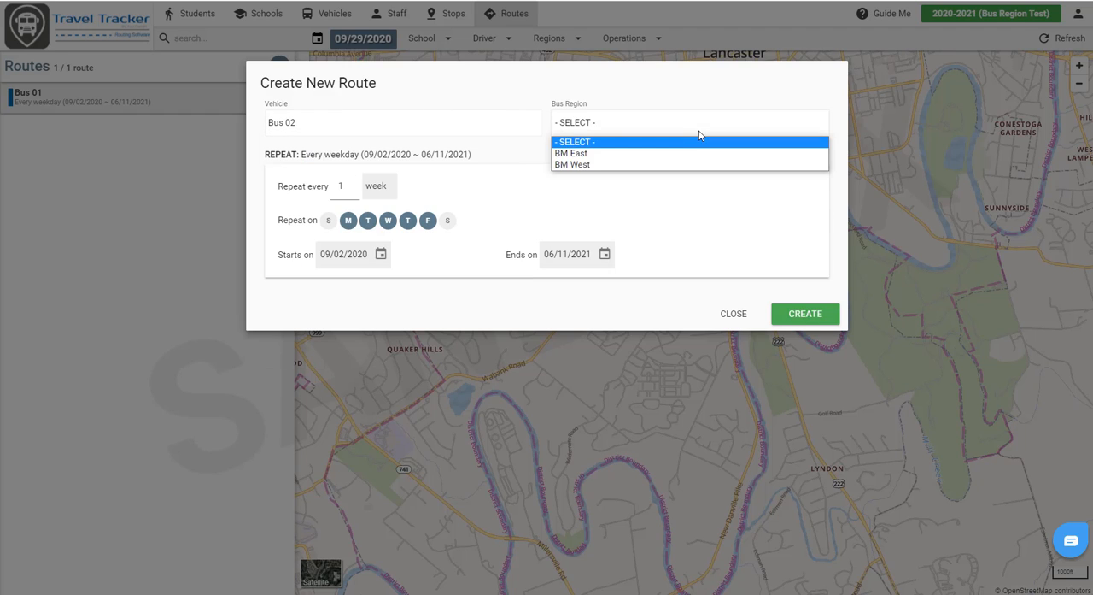
click(613, 164)
click(815, 314)
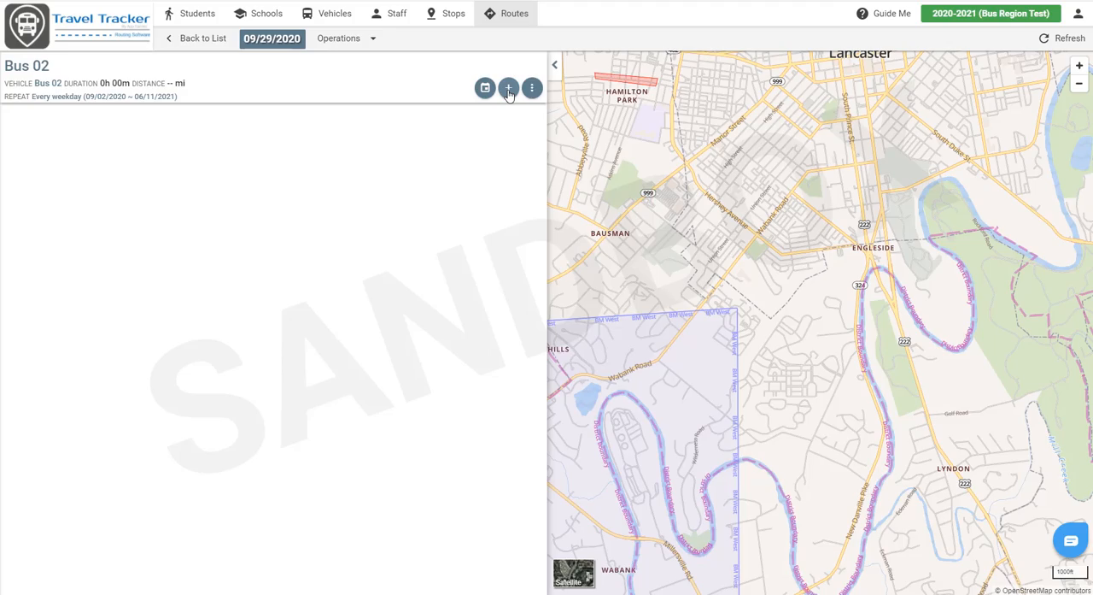
Step: Create a trip named BM West AM on the Bus 02 route for Blue Moon Elementary School students
click(507, 89)
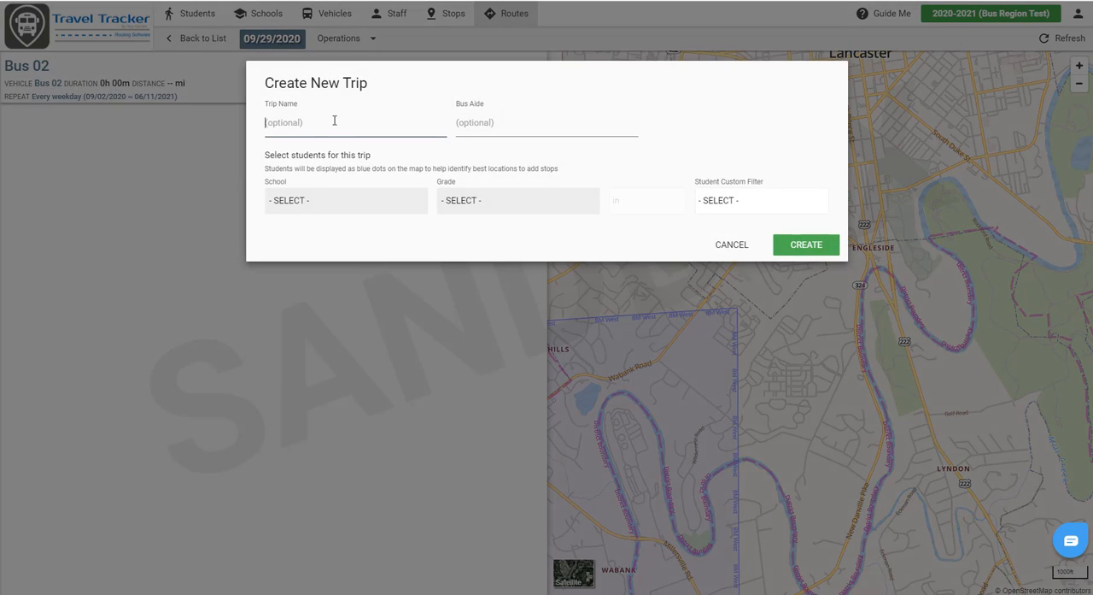
text(BM West AM)
click(707, 201)
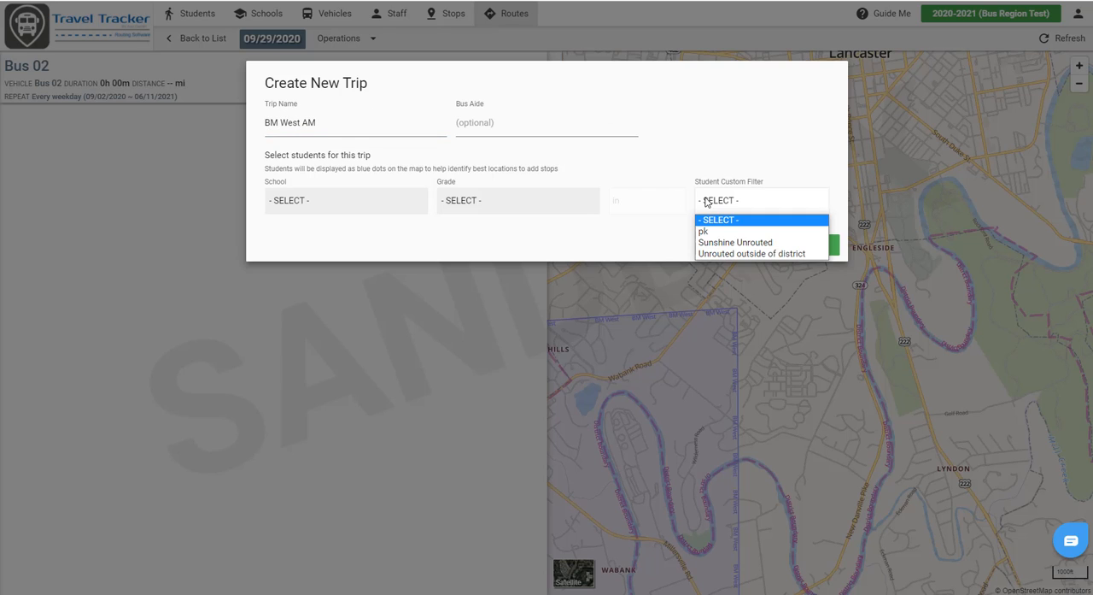
click(706, 202)
click(296, 207)
click(298, 224)
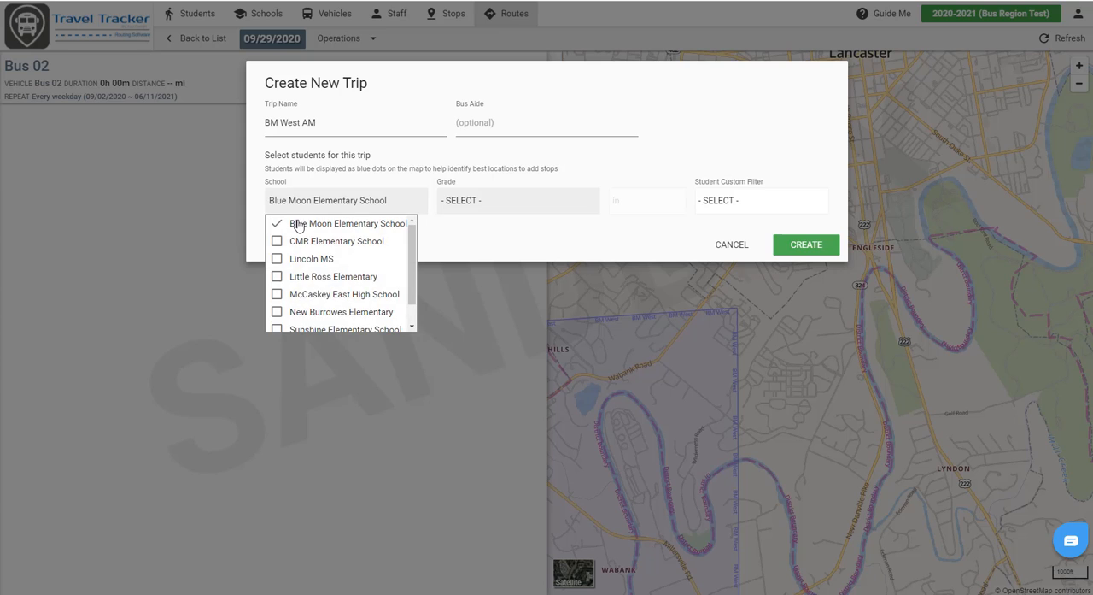
click(598, 253)
click(786, 246)
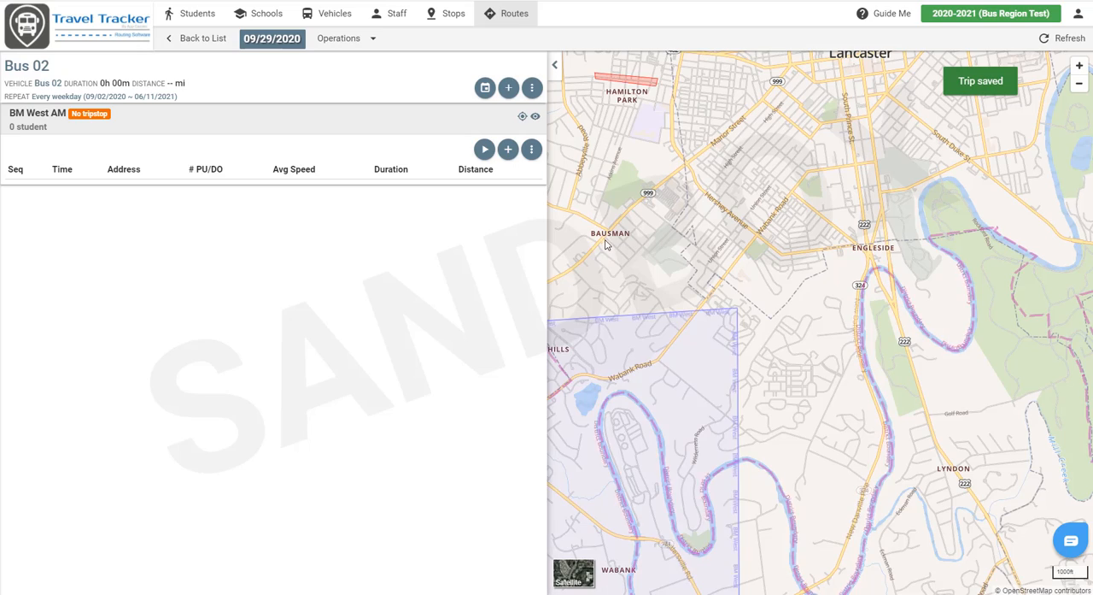
Step: Automatically generate tripstops for the unassigned students of BM West AM with a 6:00 AM start, and save them
click(507, 150)
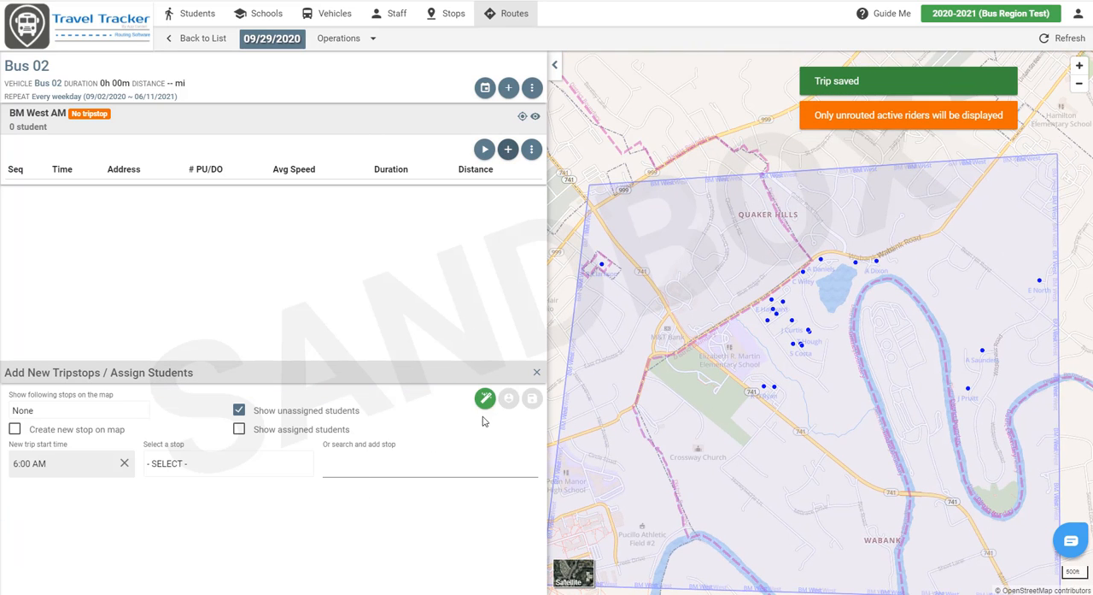
scroll(809, 393, down, 1)
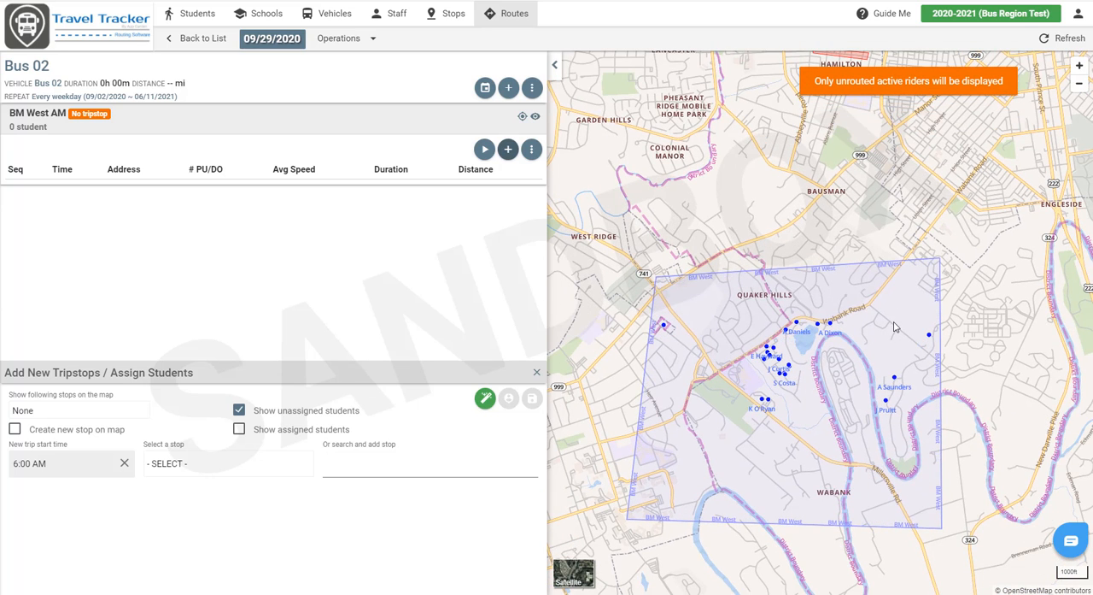
click(483, 399)
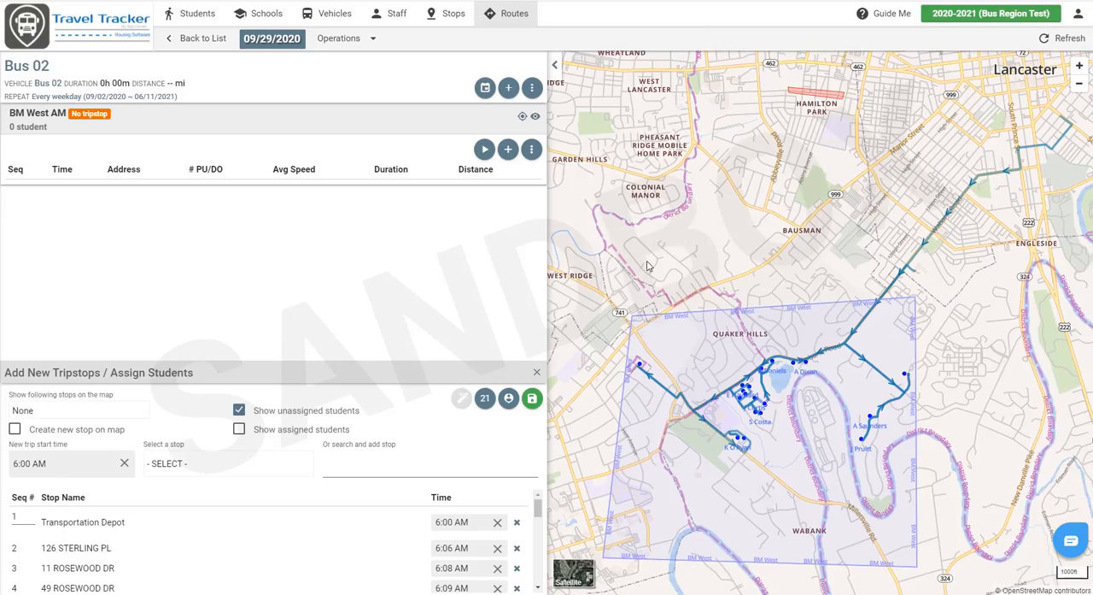
click(532, 399)
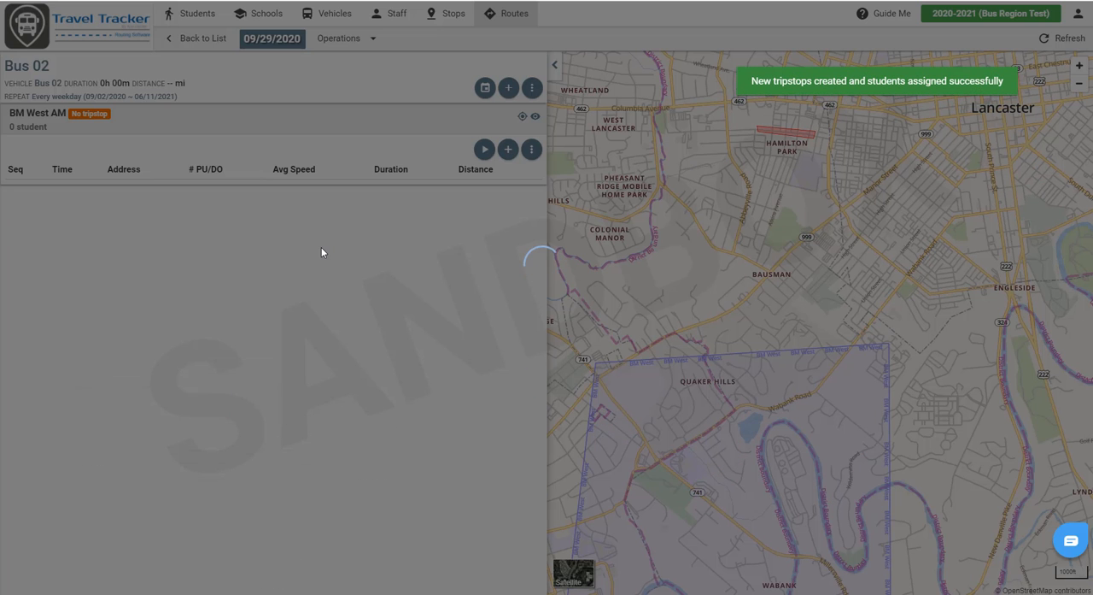